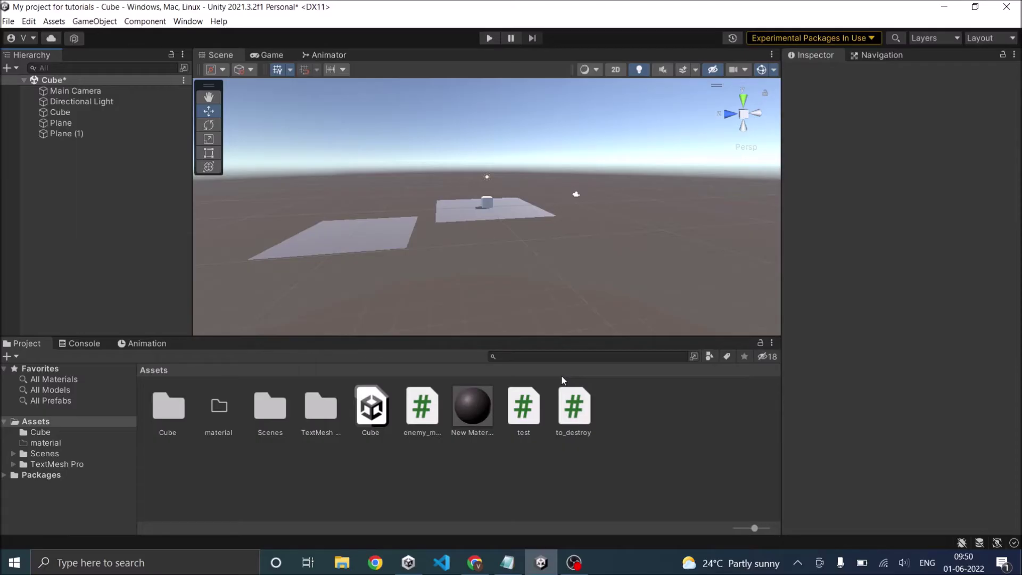
Select the first Plane in the Hierarchy so its Transform and components appear in the Inspector.
left_click(67, 124)
left_click(75, 136)
left_click(115, 239)
left_click(69, 123)
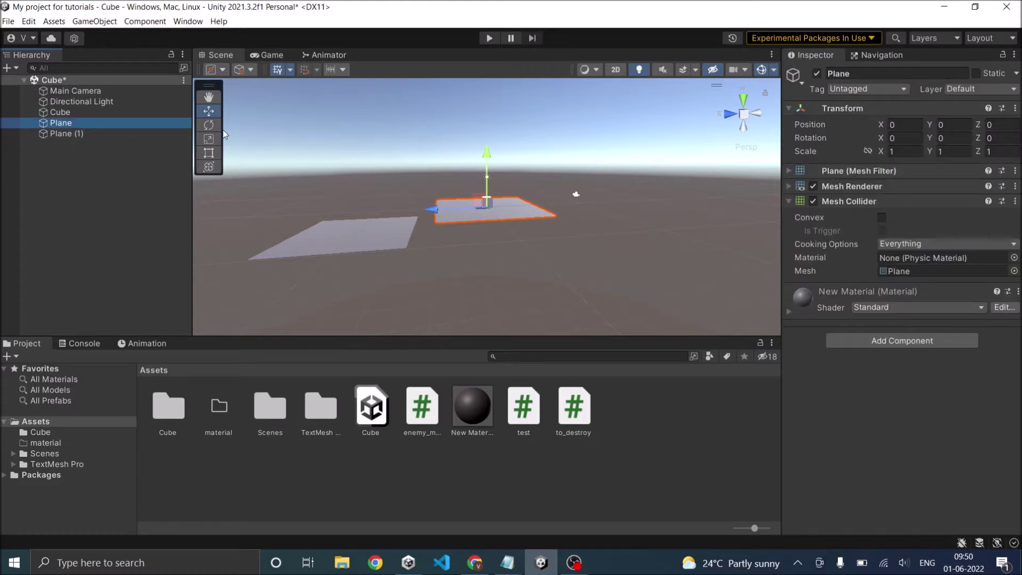
Select Plane and Plane (1) together and mark both as Navigation Static.
left_click(80, 134, "ctrl")
left_click(62, 199)
left_click(75, 127)
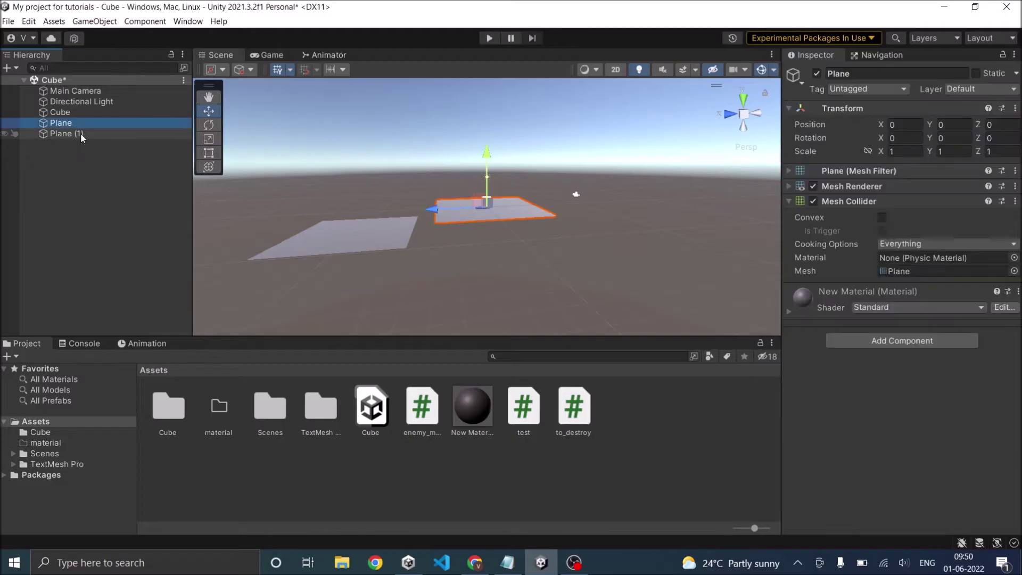
left_click(81, 134, "ctrl")
left_click(896, 53)
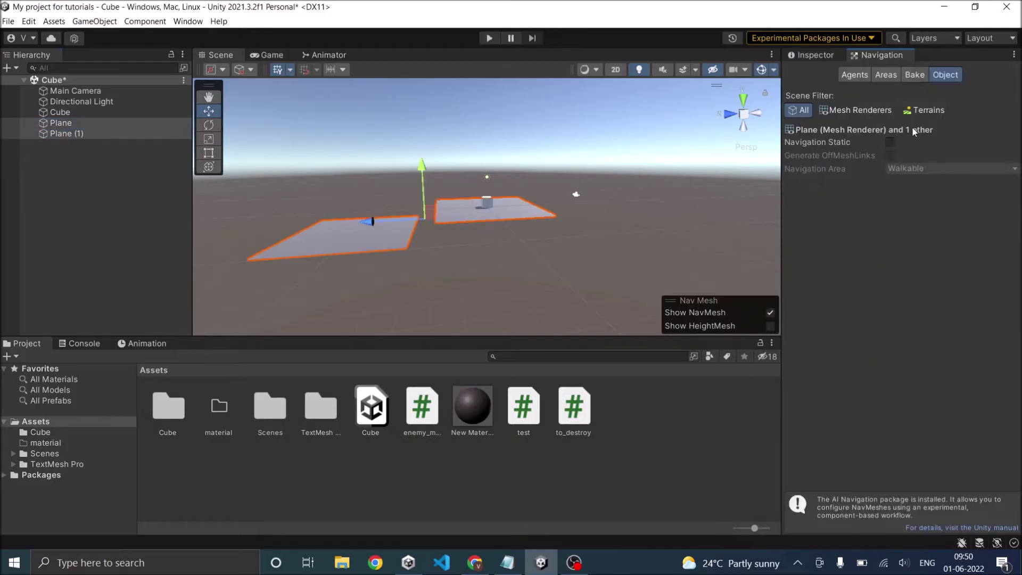
left_click(891, 142)
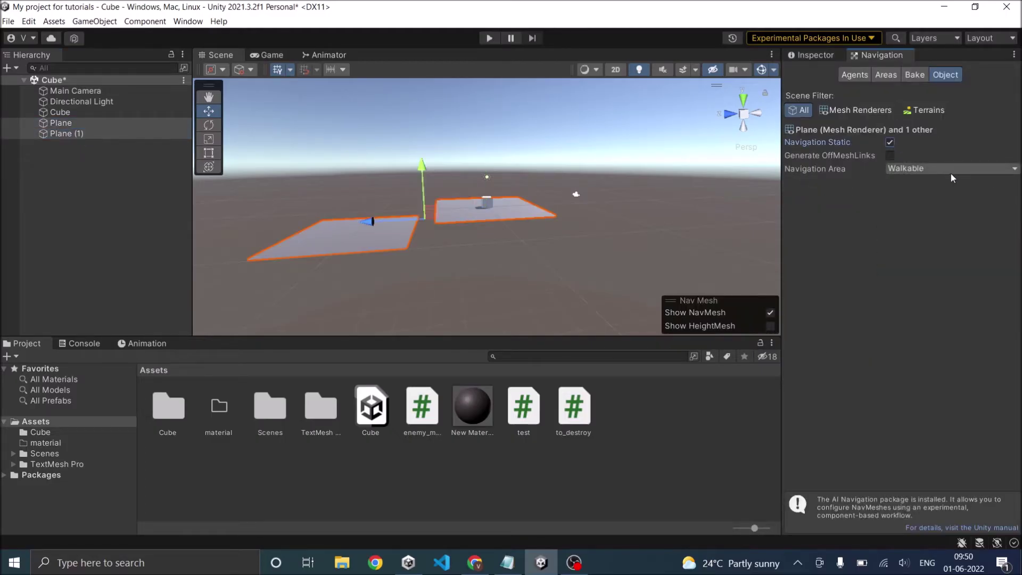
Bake the NavMesh over both planes and orbit to inspect the result.
left_click(866, 78)
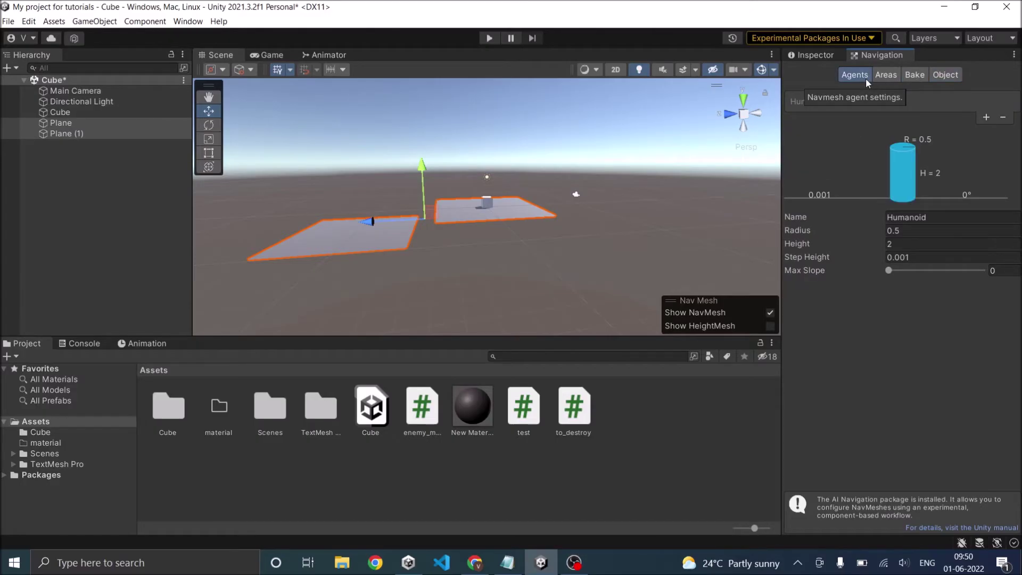
left_click(920, 76)
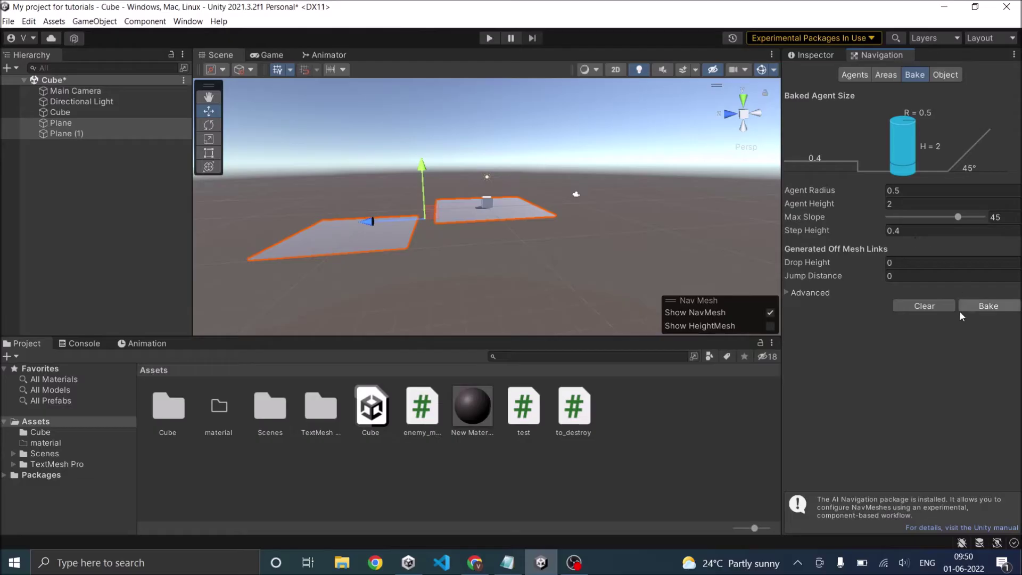
left_click(988, 306)
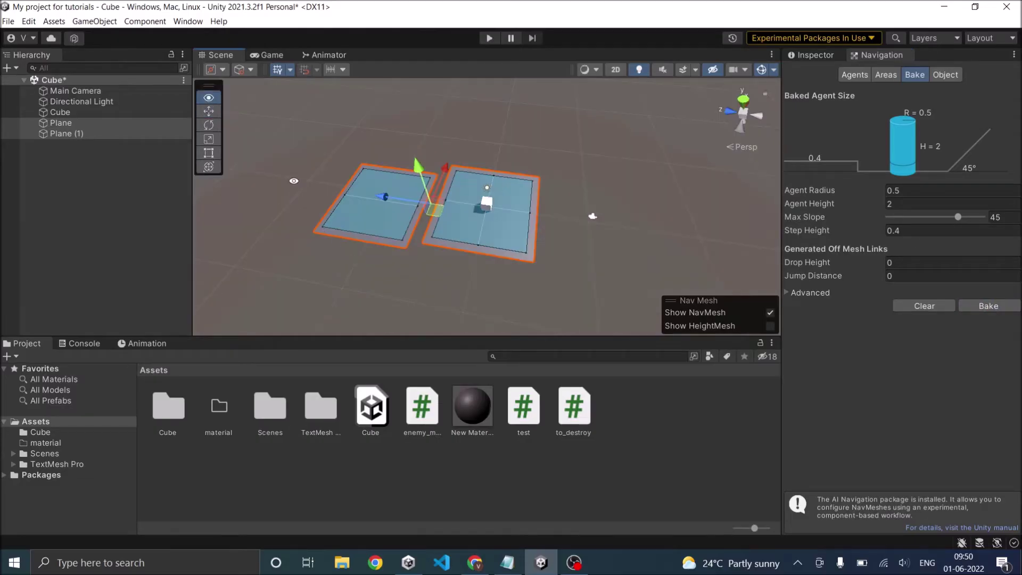
left_click_drag(423, 285, 475, 279, "alt")
left_click(475, 279)
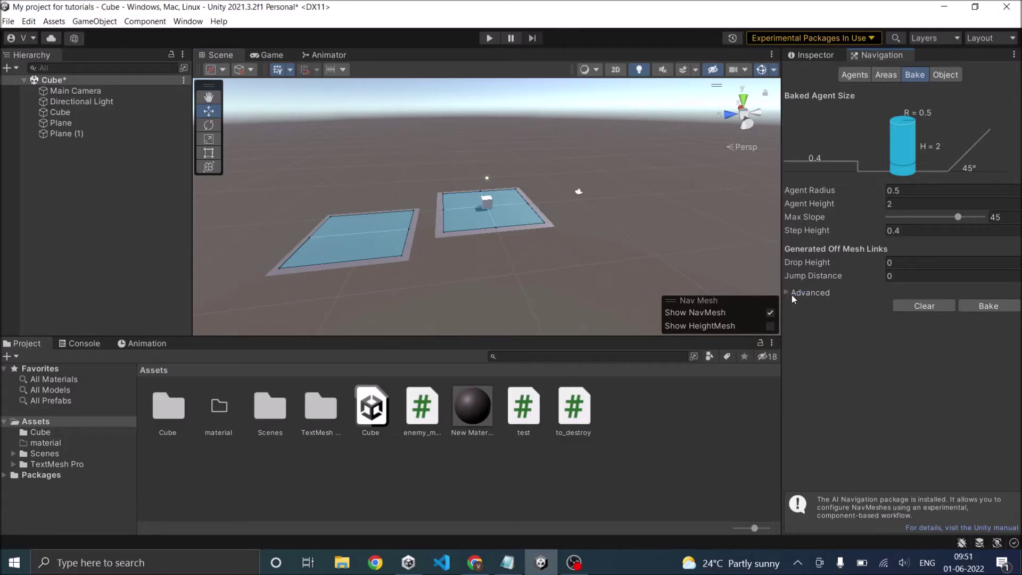
left_click(945, 74)
Enable Generate OffMeshLinks on both selected planes.
left_click(61, 123)
left_click(67, 133, "ctrl")
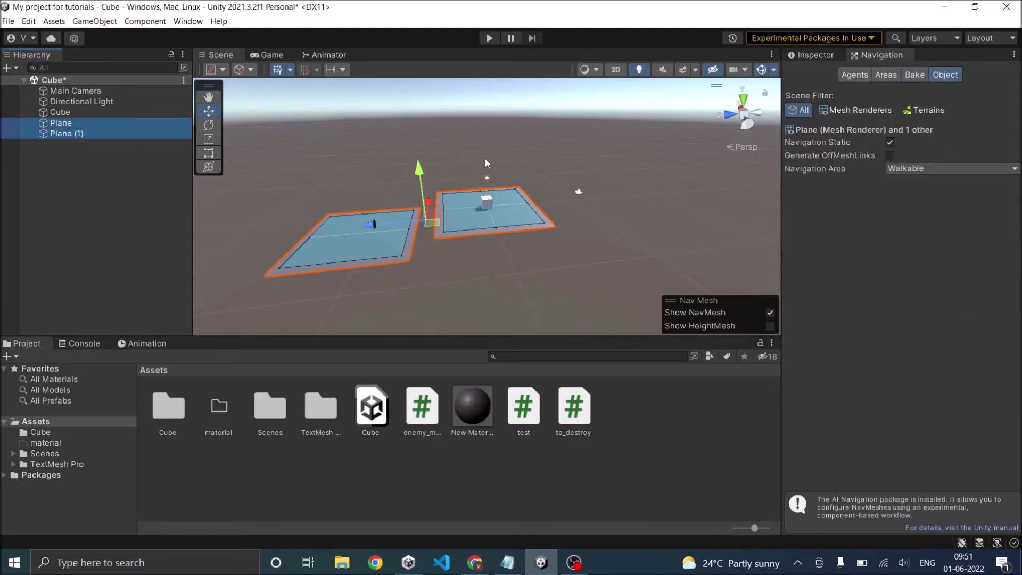
left_click(890, 156)
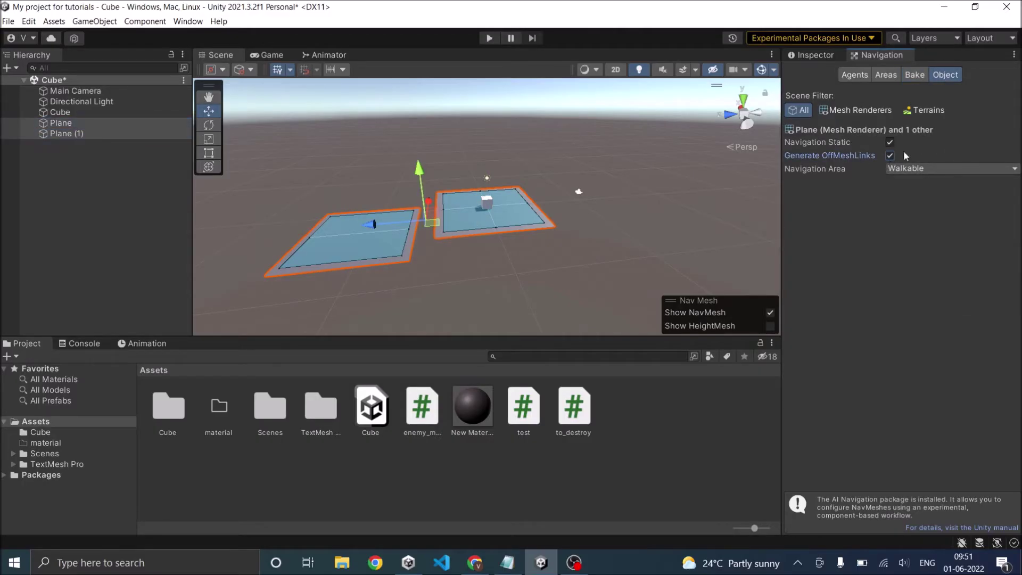
Set bake Jump Distance to 10 and Drop Height to 5, then rebake.
left_click(914, 74)
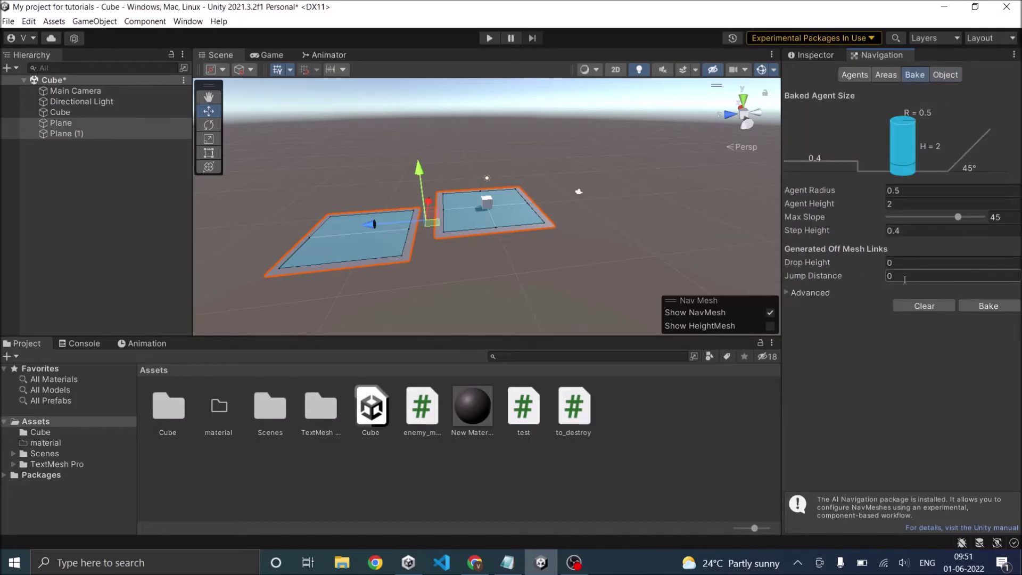
left_click(905, 278)
type("10")
left_click(899, 263)
type("5")
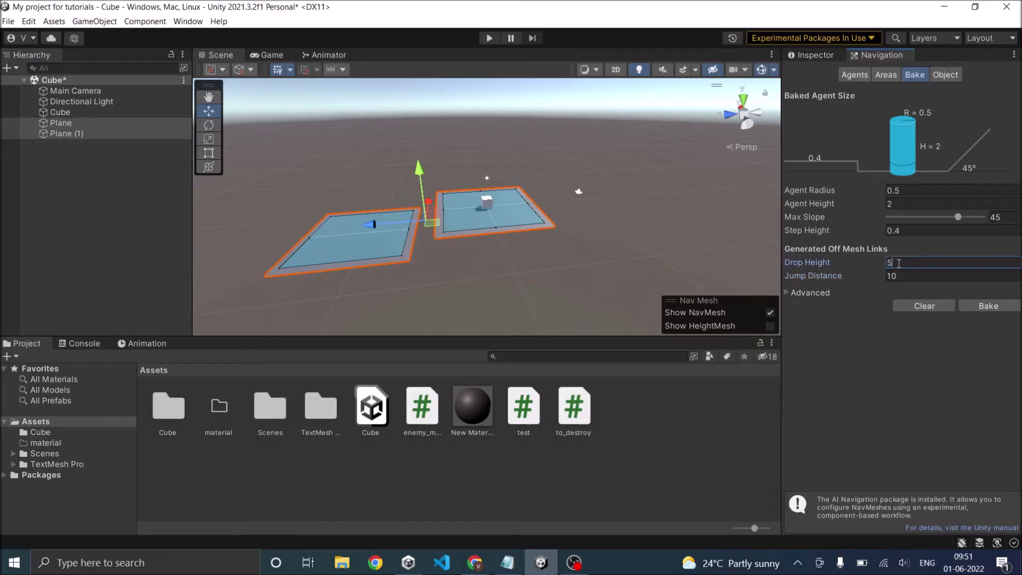
left_click(990, 308)
Set Plane (1)'s Transform Position Y to 0.
left_click(88, 123)
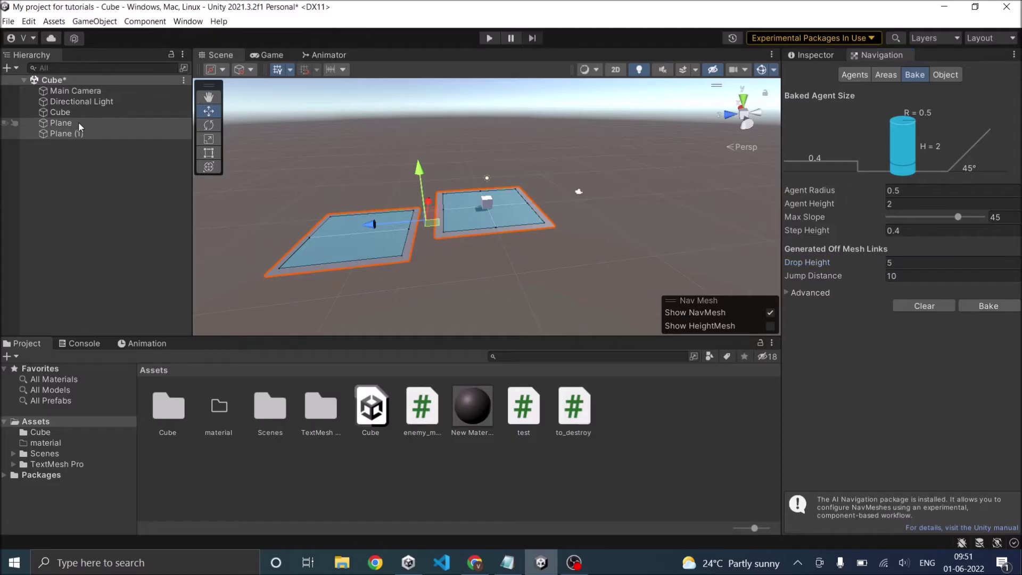
left_click(815, 55)
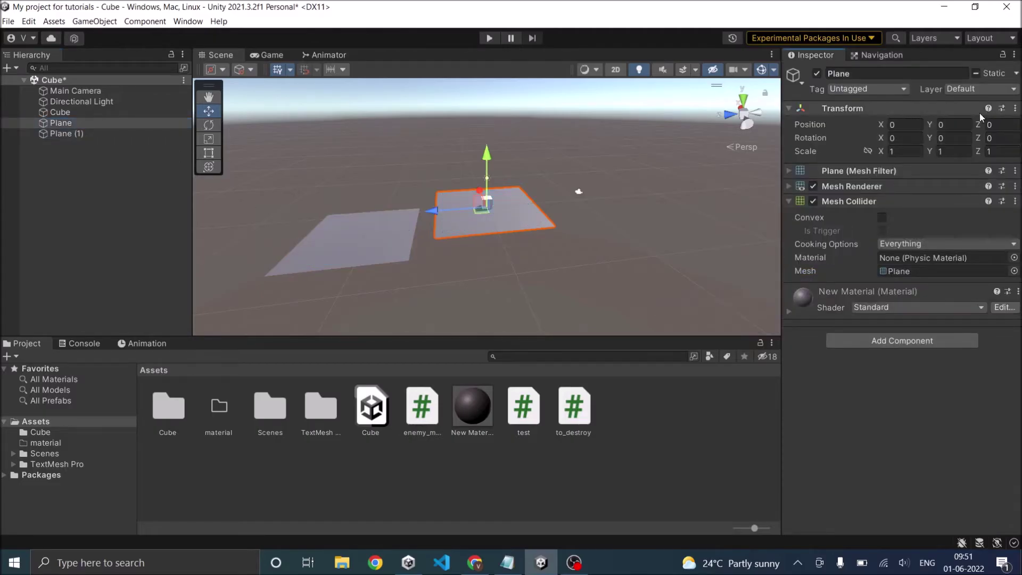
left_click(43, 166)
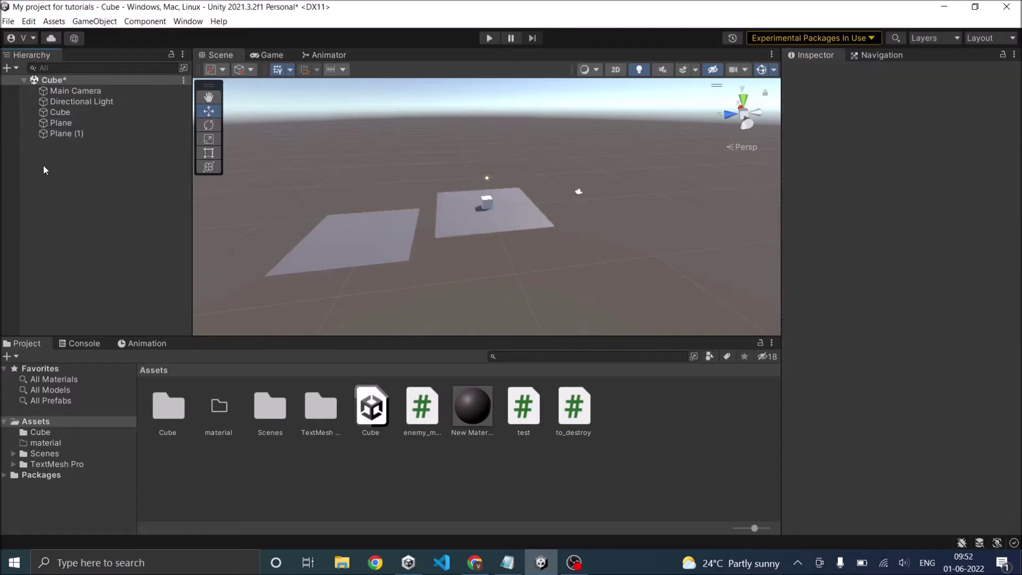
left_click(53, 133)
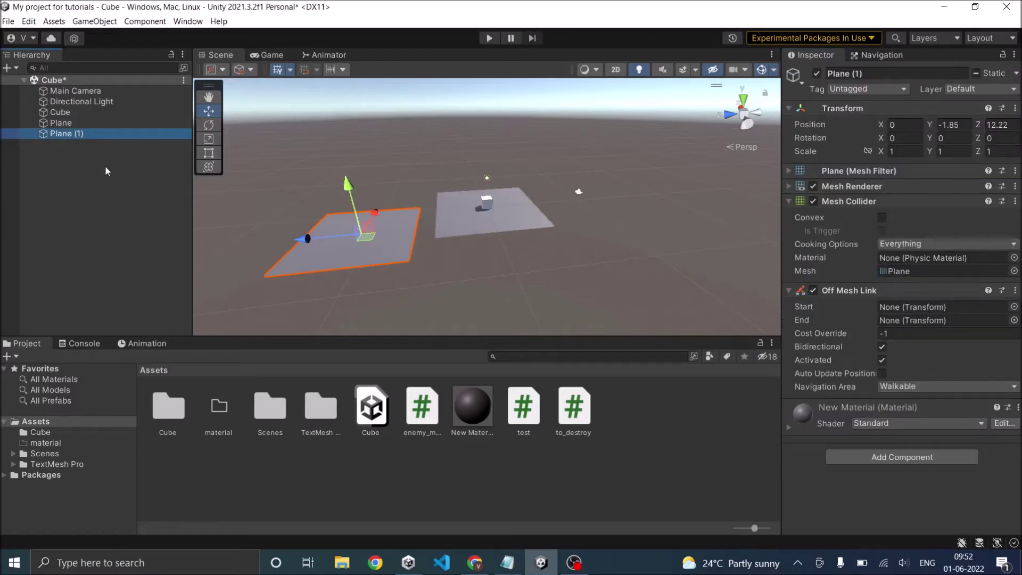
left_click(961, 124)
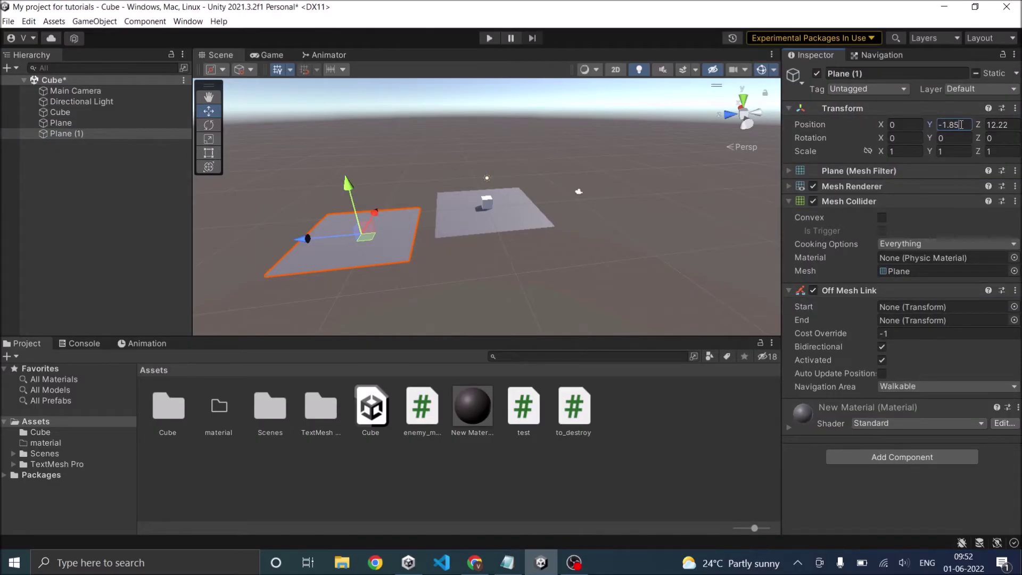
key("BackSpace")
key("BackSpace")
key("BackSpace")
key("BackSpace")
key("BackSpace")
type("0")
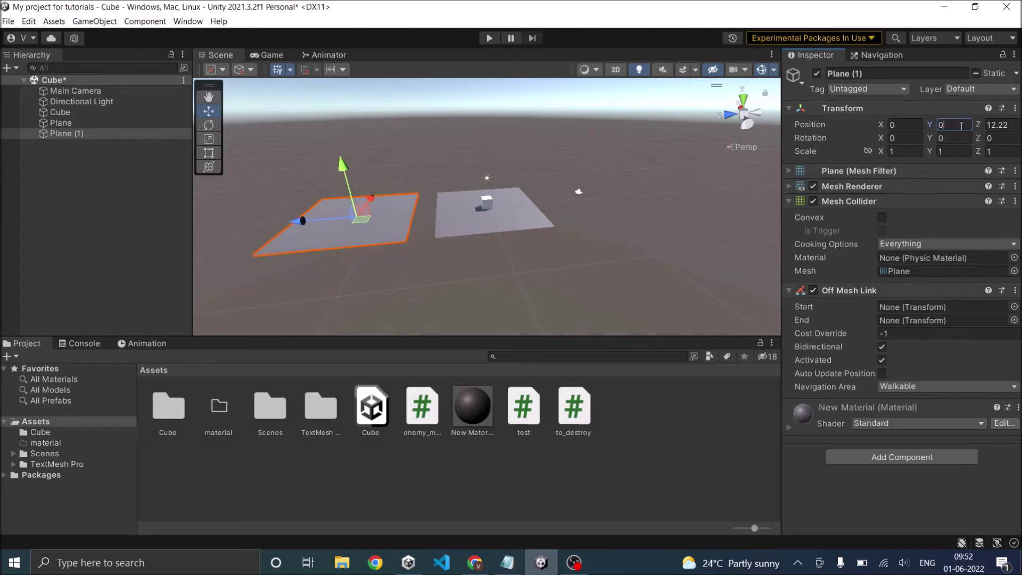
Select both planes and rebake the NavMesh in the Navigation window.
left_click(532, 288)
left_click(61, 123)
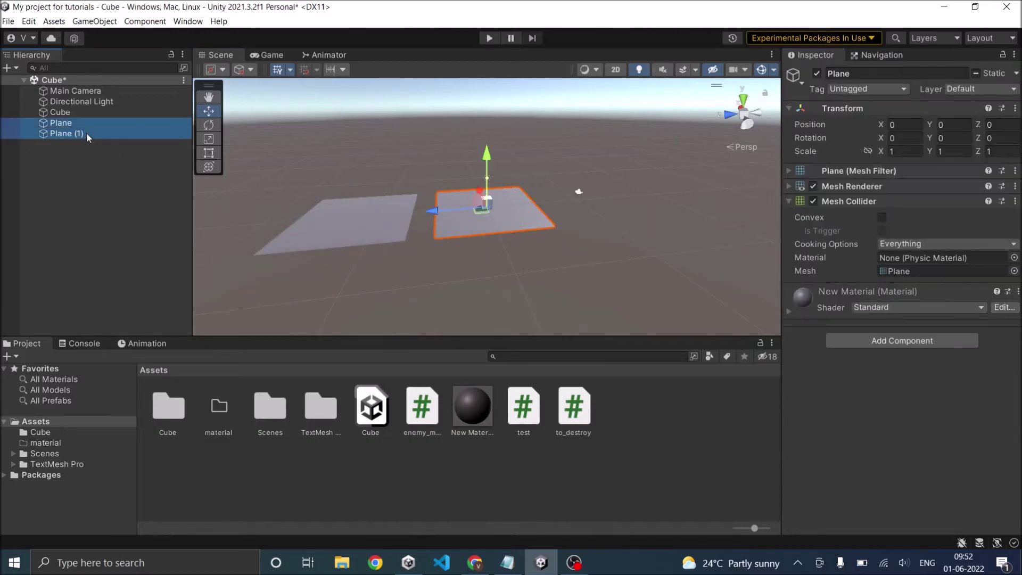
left_click(883, 55)
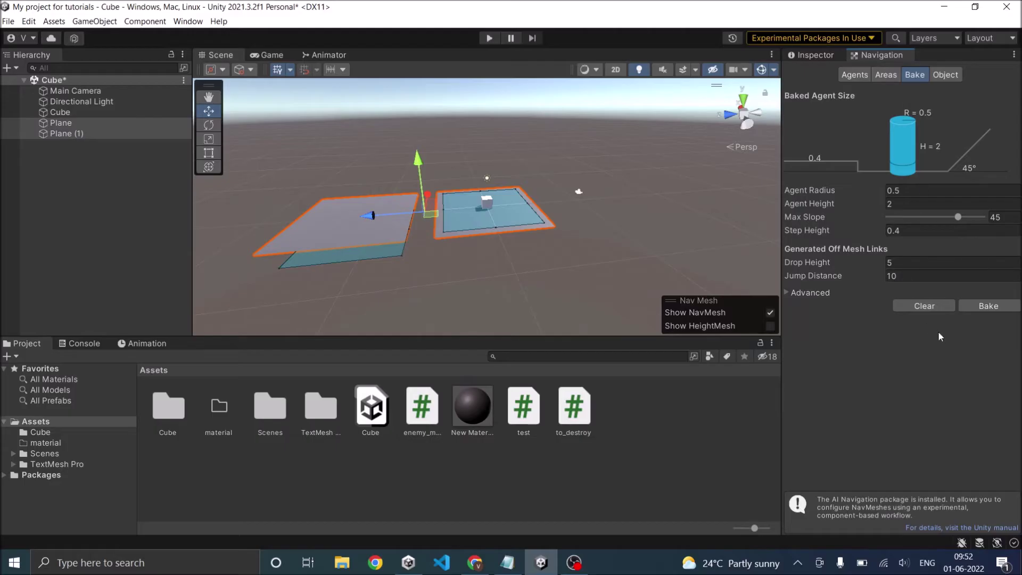
left_click(996, 308)
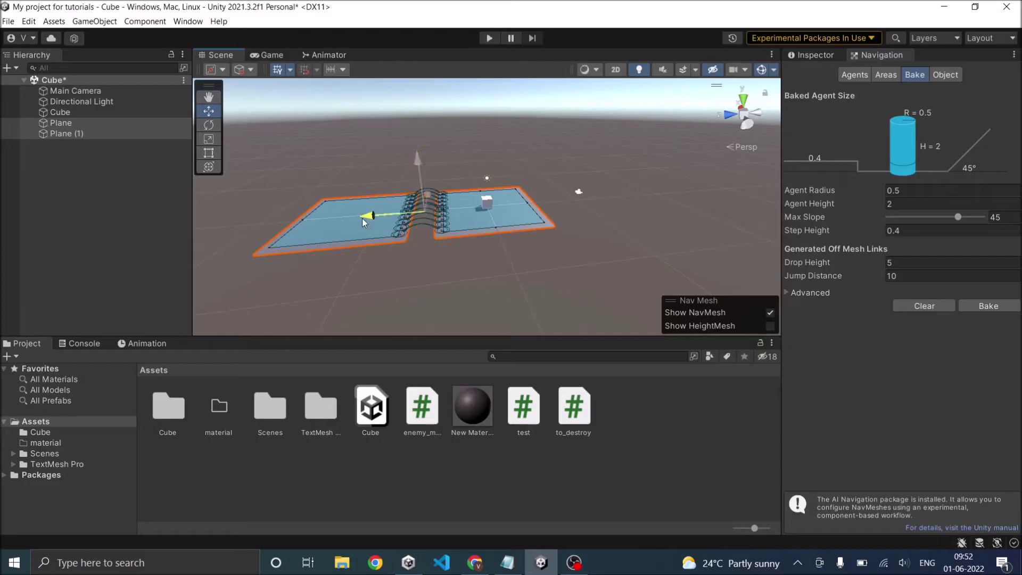
Drag the first plane lower and orbit the view to check its height against the NavMesh.
left_click(53, 123)
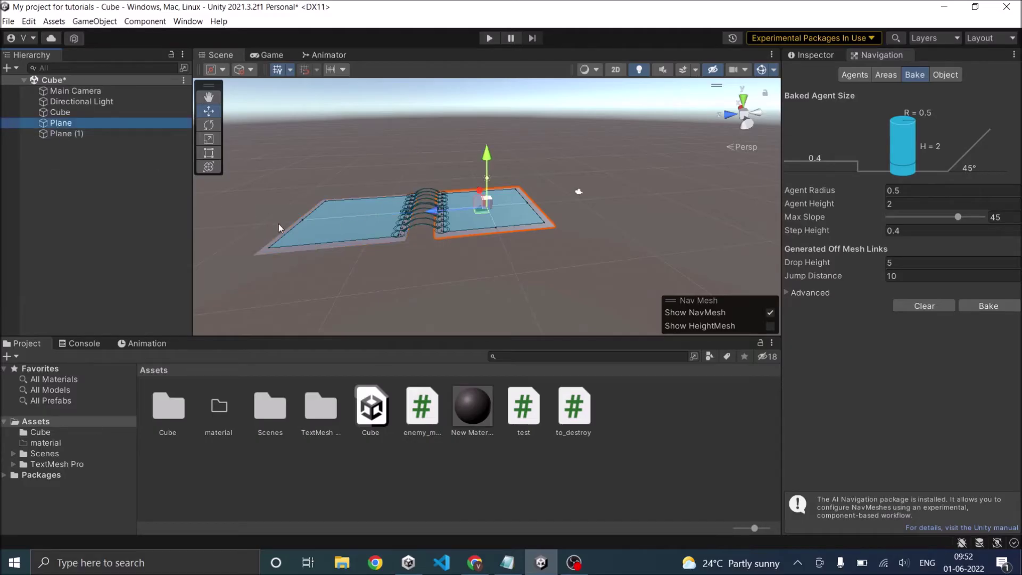
left_click_drag(491, 155, 492, 183)
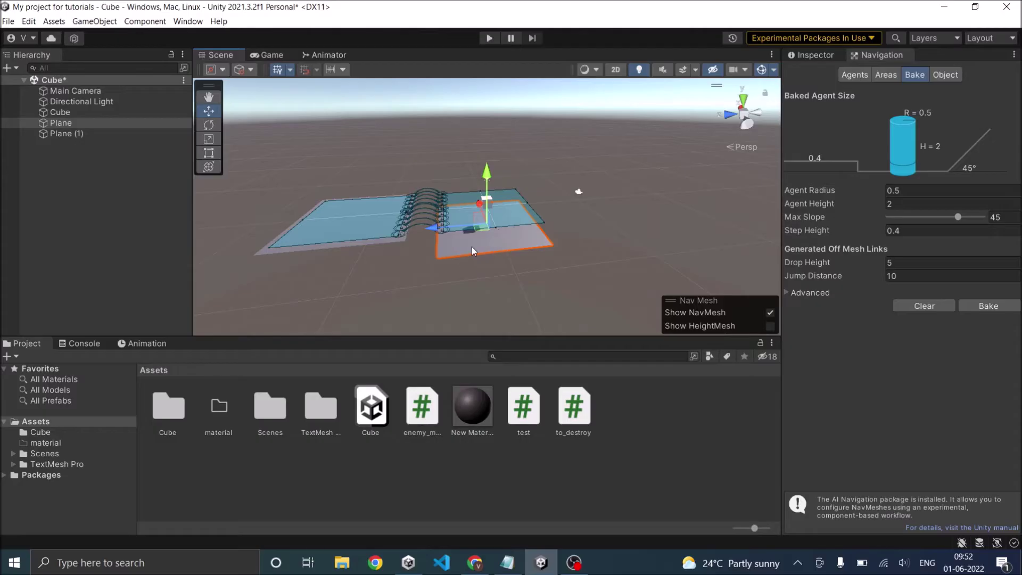
left_click_drag(503, 249, 398, 227, "alt")
left_click_drag(358, 287, 403, 218, "alt")
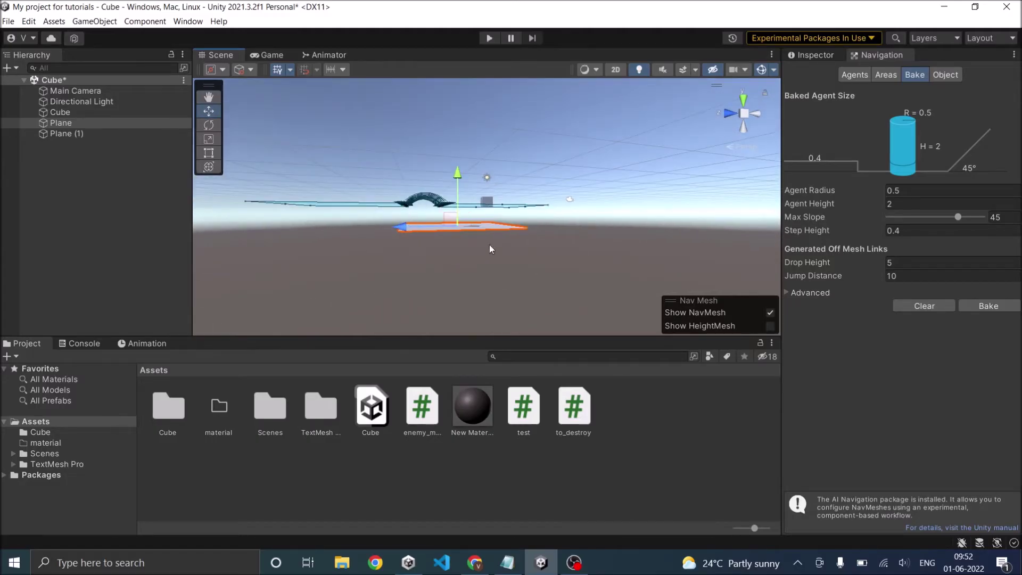
left_click_drag(598, 157, 544, 296, "alt")
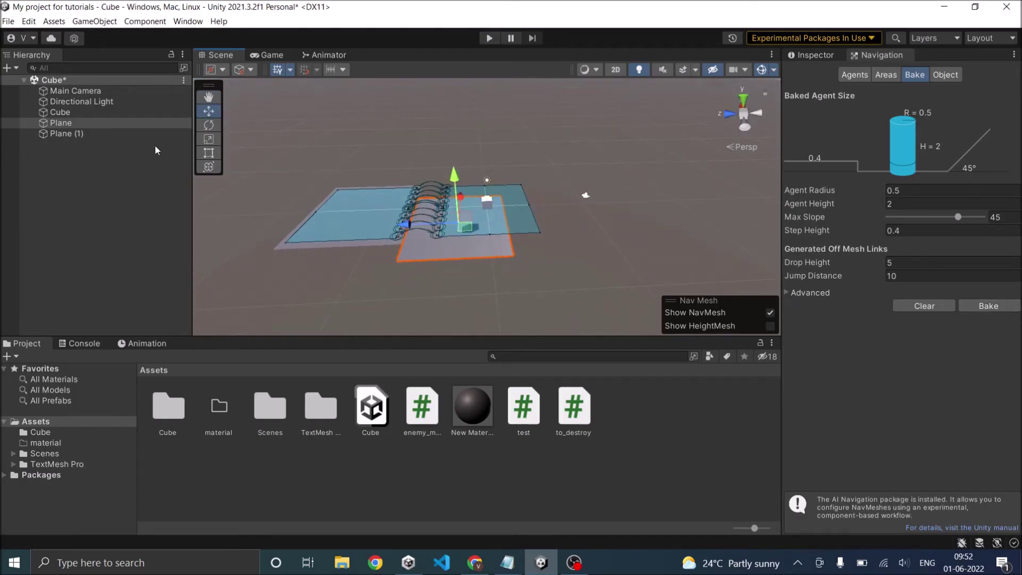
Rebake with both planes selected and orbit to inspect the generated link arcs.
left_click(87, 135, "ctrl")
left_click(996, 307)
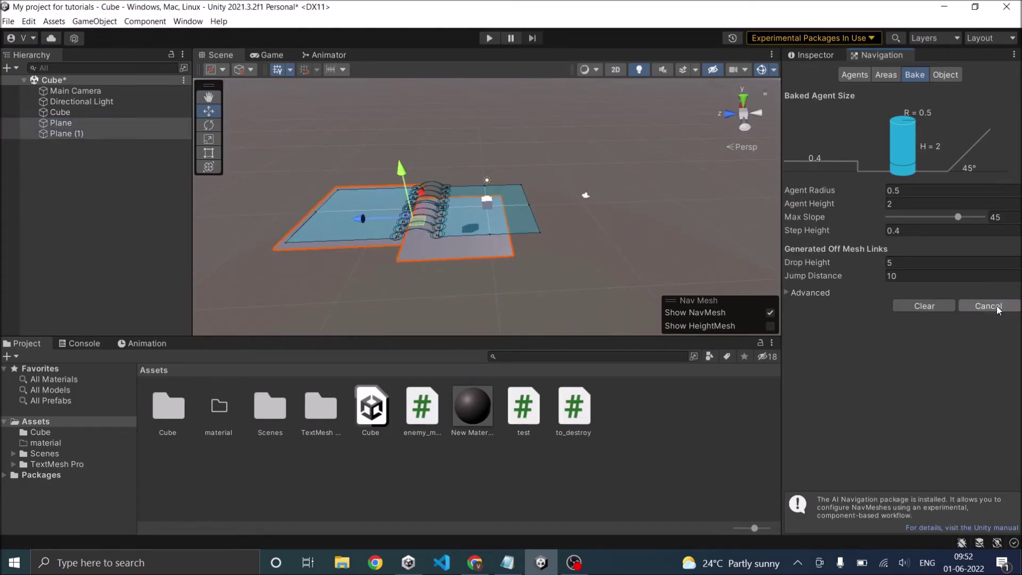
mouse_move(331, 278)
left_mouse_down("alt")
mouse_move(416, 240)
mouse_move(390, 234)
mouse_move(324, 296)
left_mouse_up("alt")
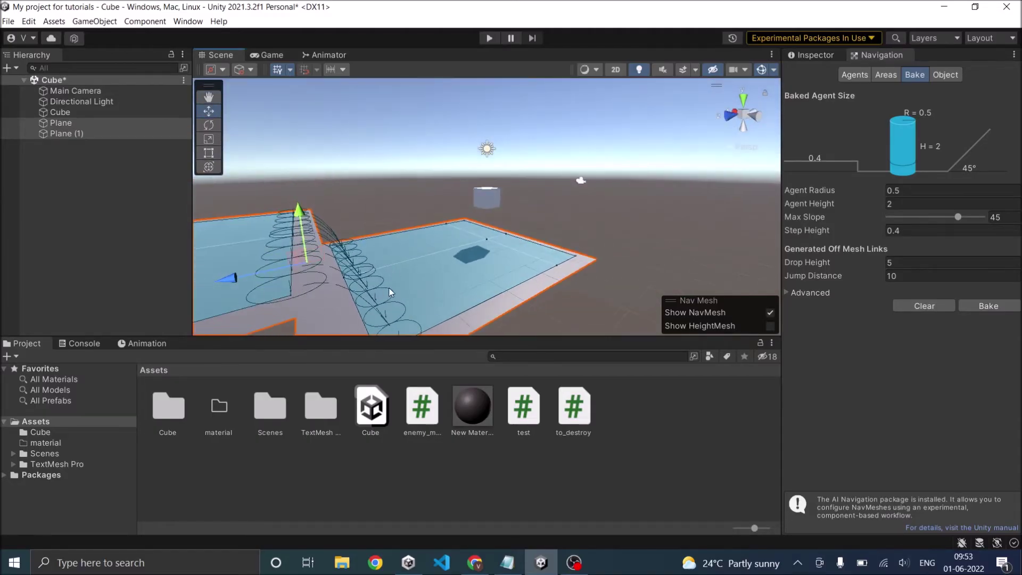
left_click_drag(468, 286, 426, 288, "alt")
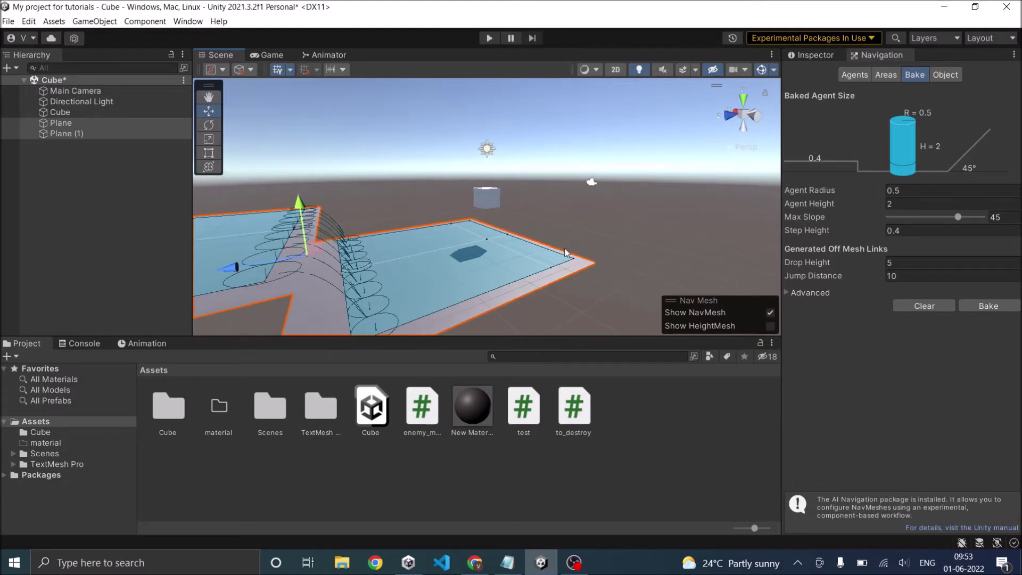
left_click_drag(589, 247, 935, 190, "alt")
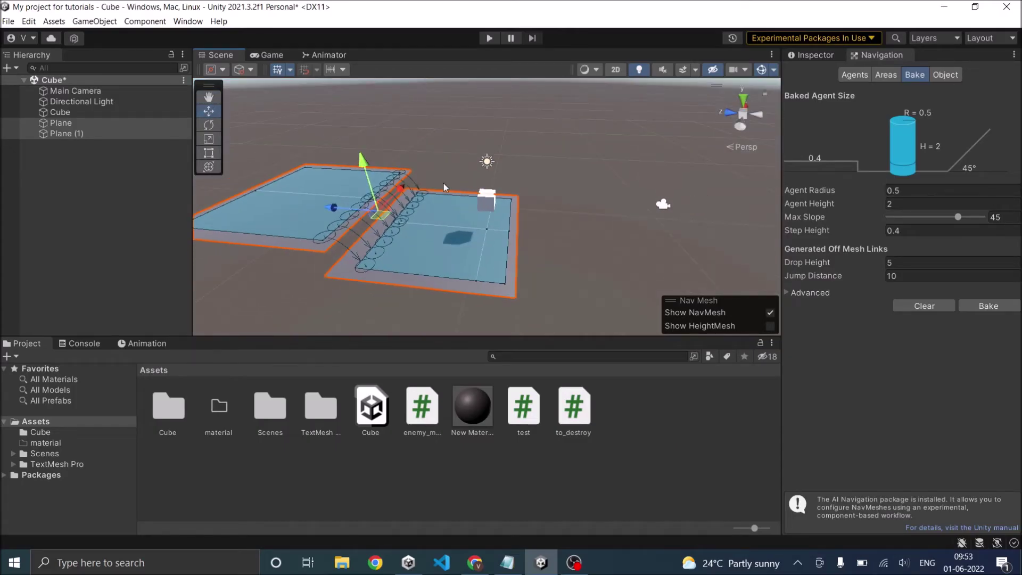
Slide Plane away from Plane (1) and review its Object and Bake navigation settings.
left_click(90, 187)
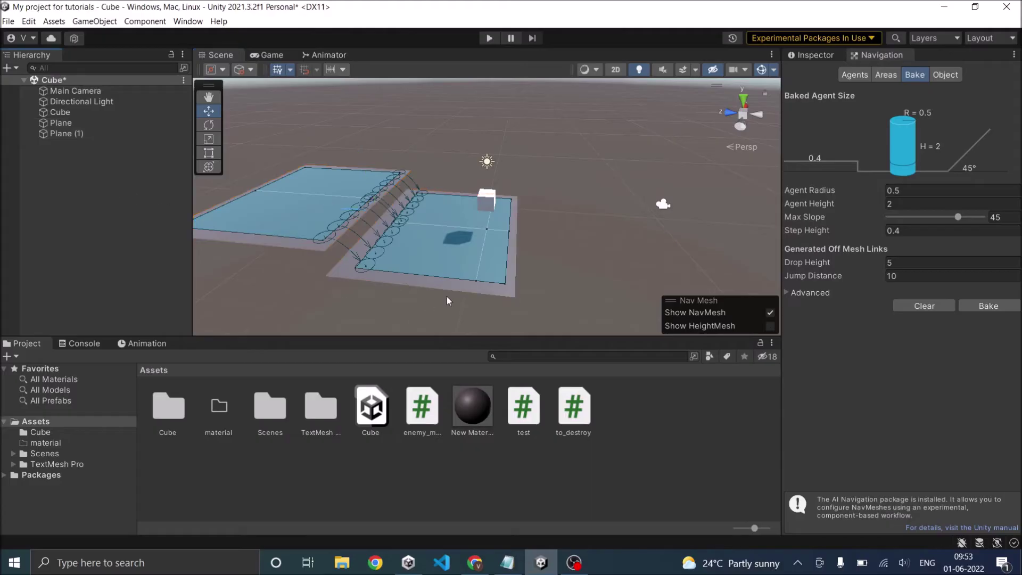
left_click_drag(575, 264, 468, 259, "alt")
left_click(460, 257)
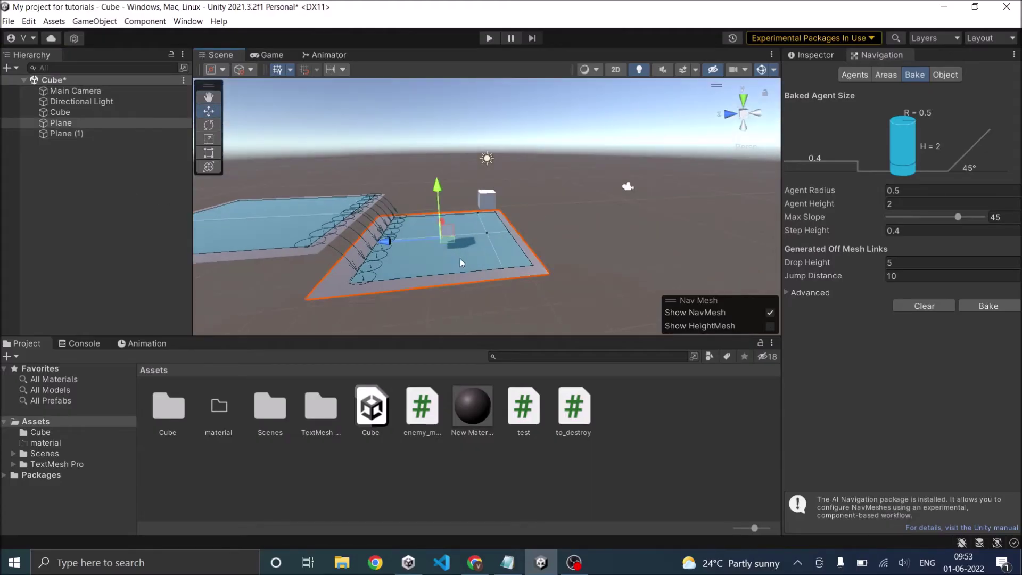
left_click_drag(387, 240, 330, 212)
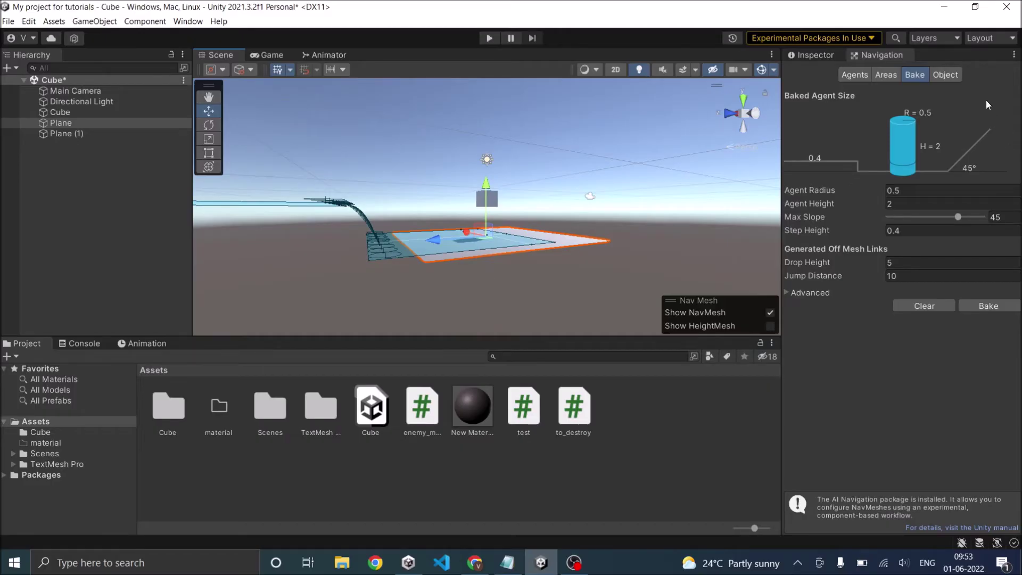
left_click(952, 76)
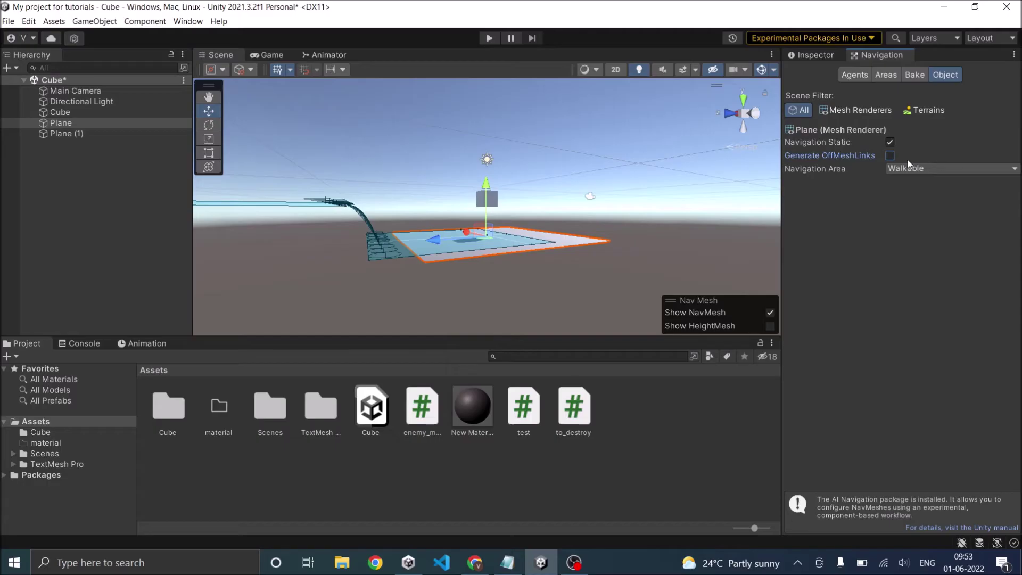
left_click(912, 77)
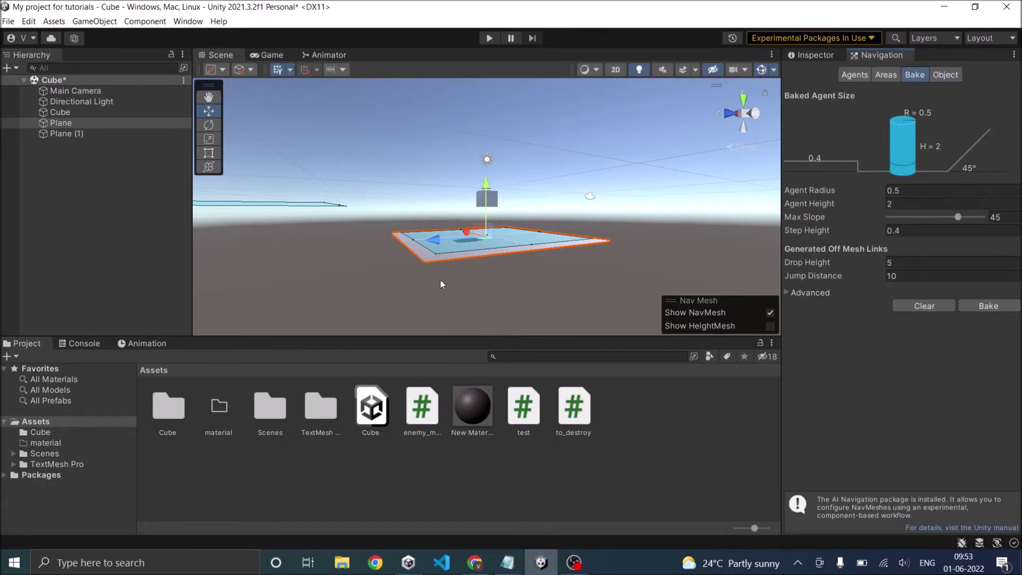
left_click_drag(483, 251, 367, 208, "alt")
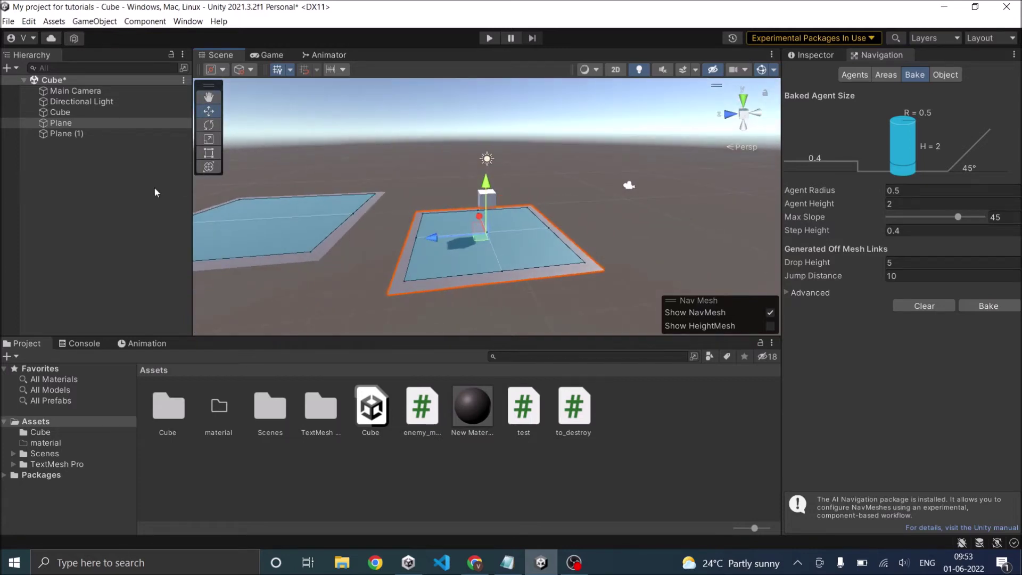
Create an empty object named Pos1 and lower it onto the near plane.
left_click(59, 170)
left_click(15, 69)
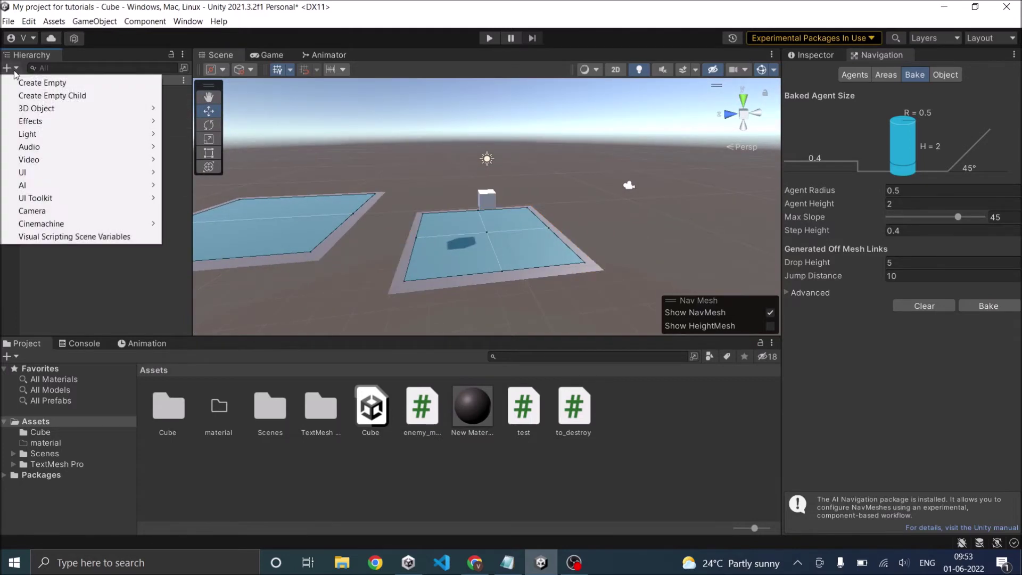
left_click(42, 82)
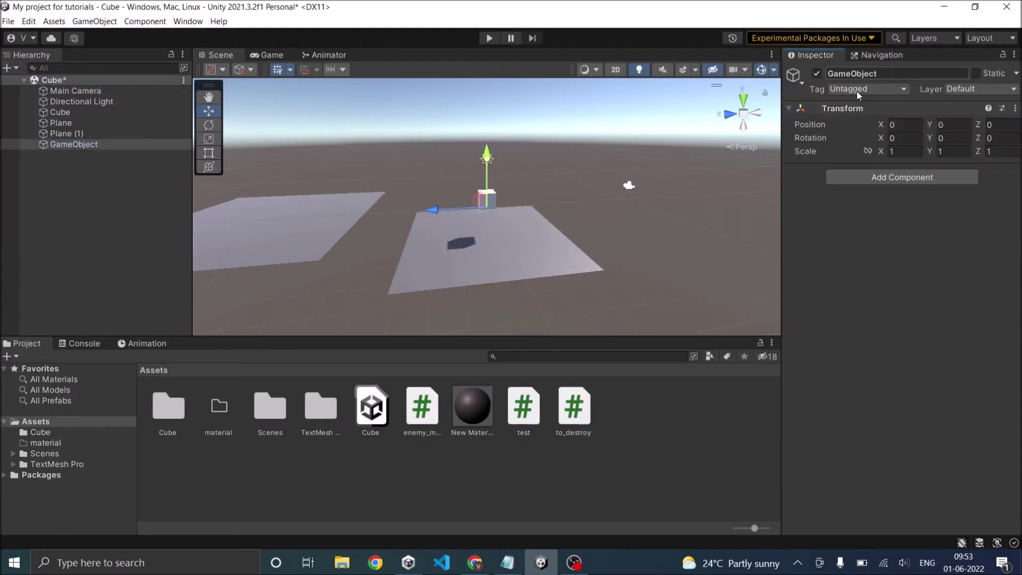
left_click(882, 74)
type("Pos1")
key("Return")
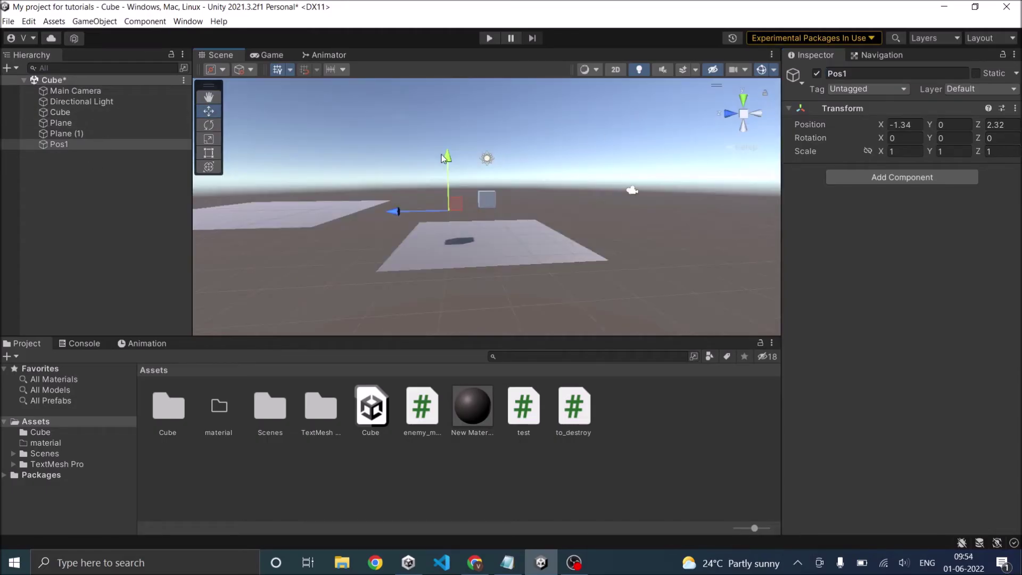
left_click_drag(447, 160, 450, 186)
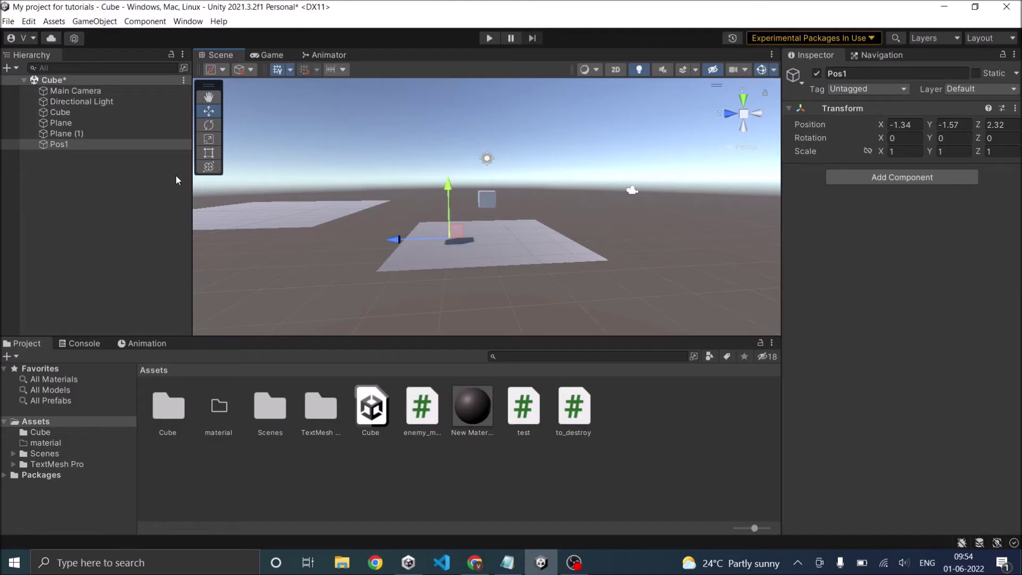
Duplicate Pos1, move the copy onto the far plane, and rename it pos2.
right_click(65, 146)
left_click(103, 223)
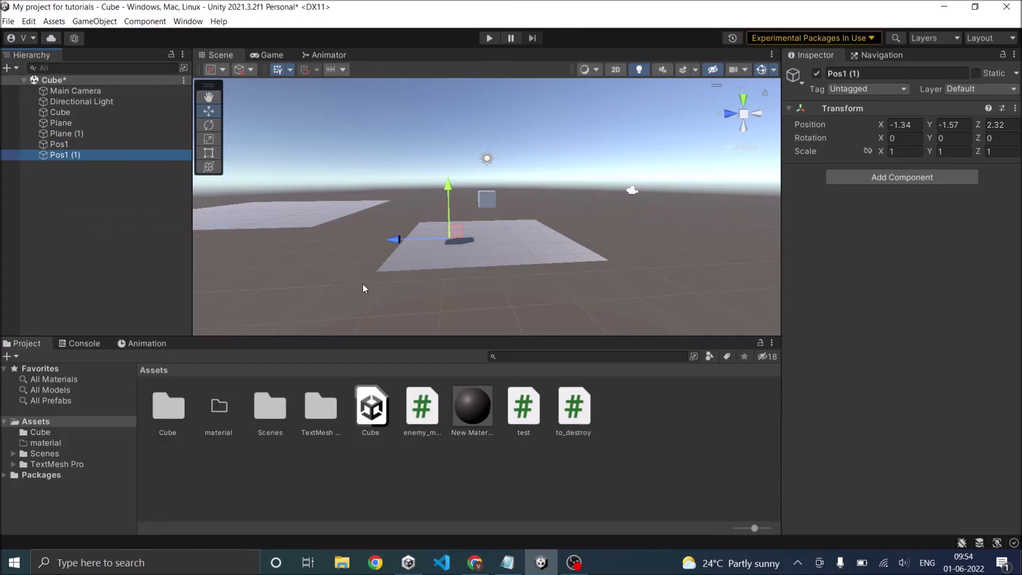
left_click_drag(416, 243, 282, 238)
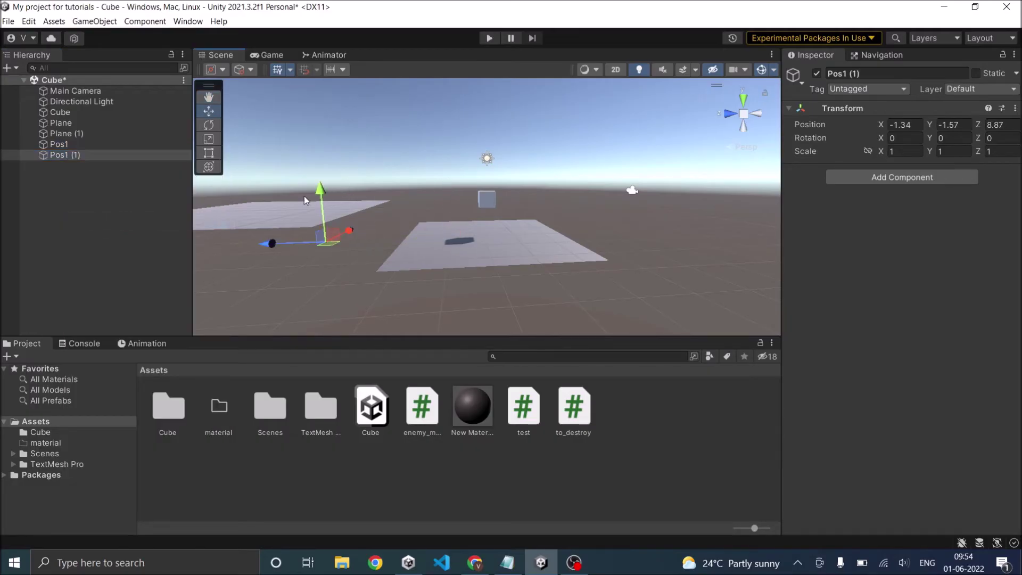
left_click_drag(316, 196, 318, 169)
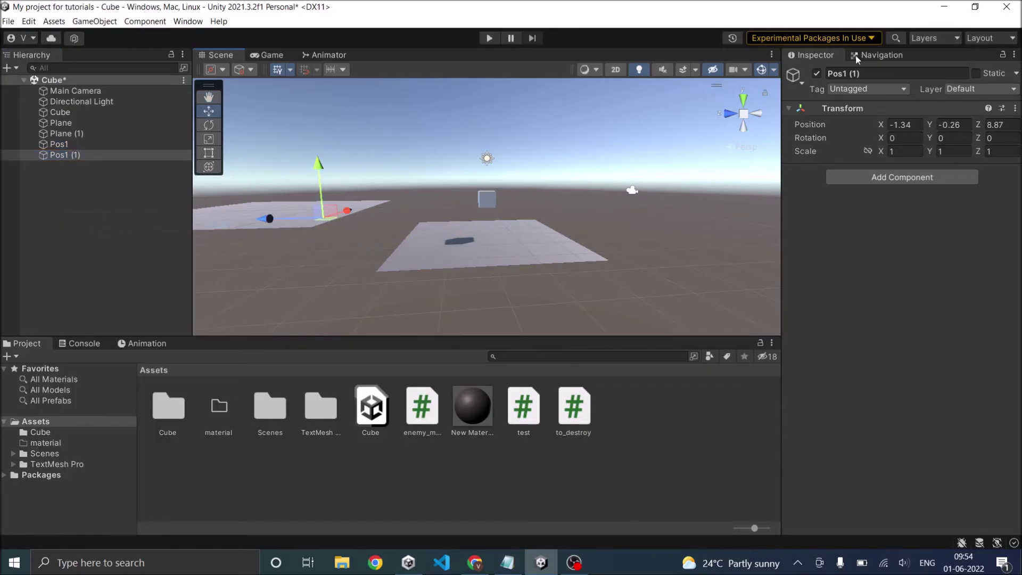
left_click(866, 73)
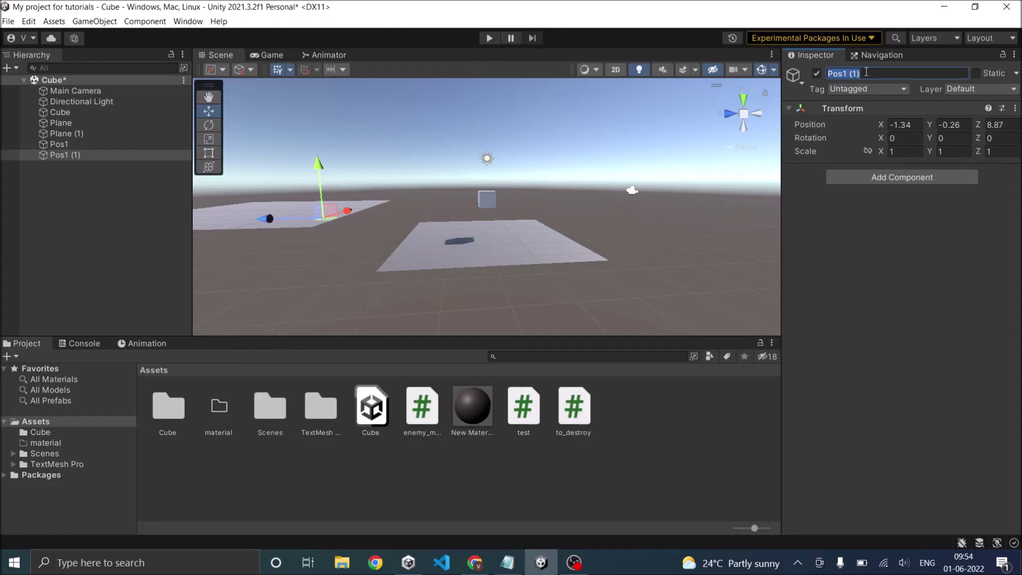
type("pos2")
key("Return")
left_click(72, 189)
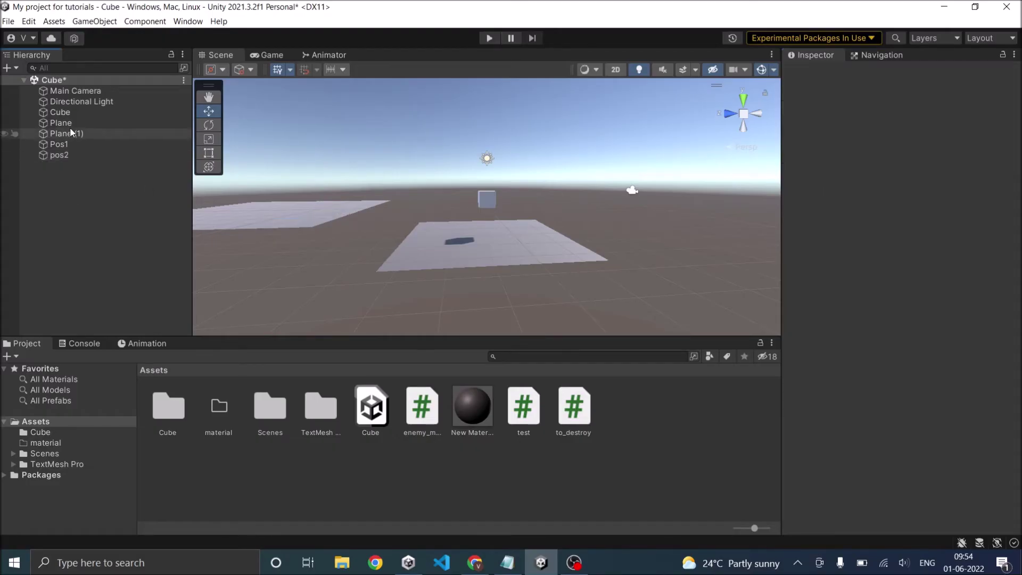
left_click(71, 125)
Add an Off Mesh Link component to Pos1 with Start set to Pos1 and End to pos2.
left_click(63, 144)
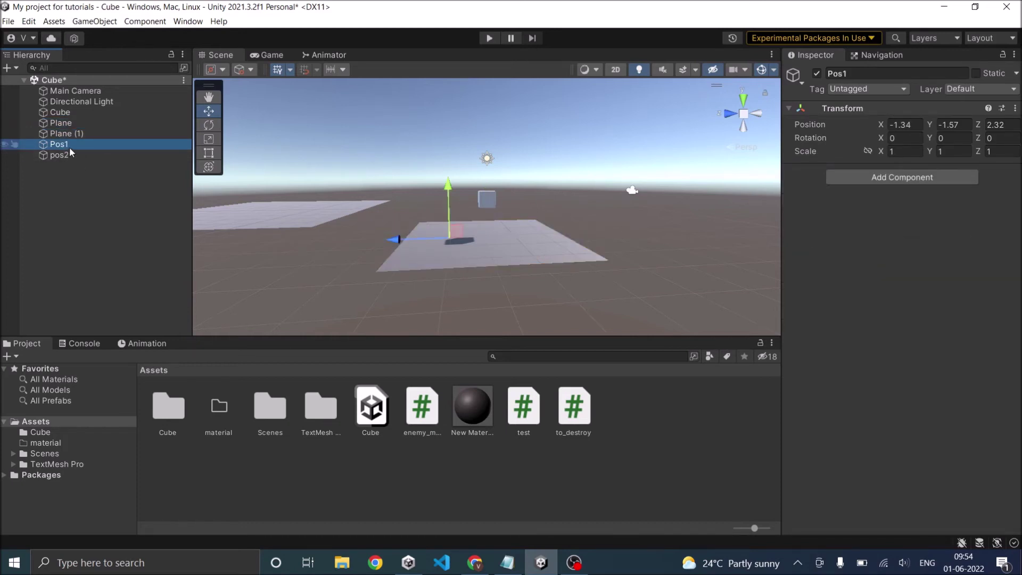
left_click(926, 180)
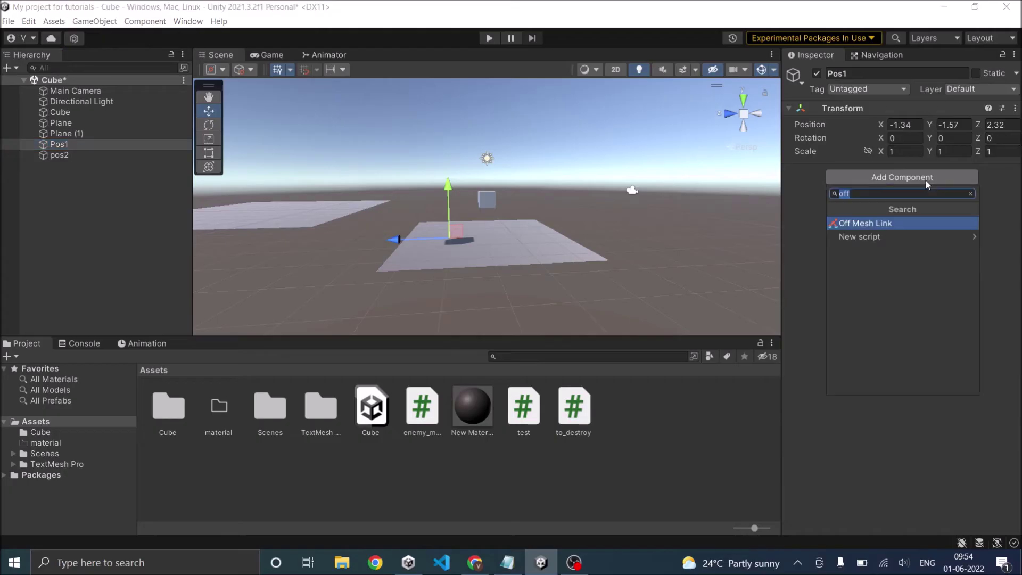
left_click(864, 222)
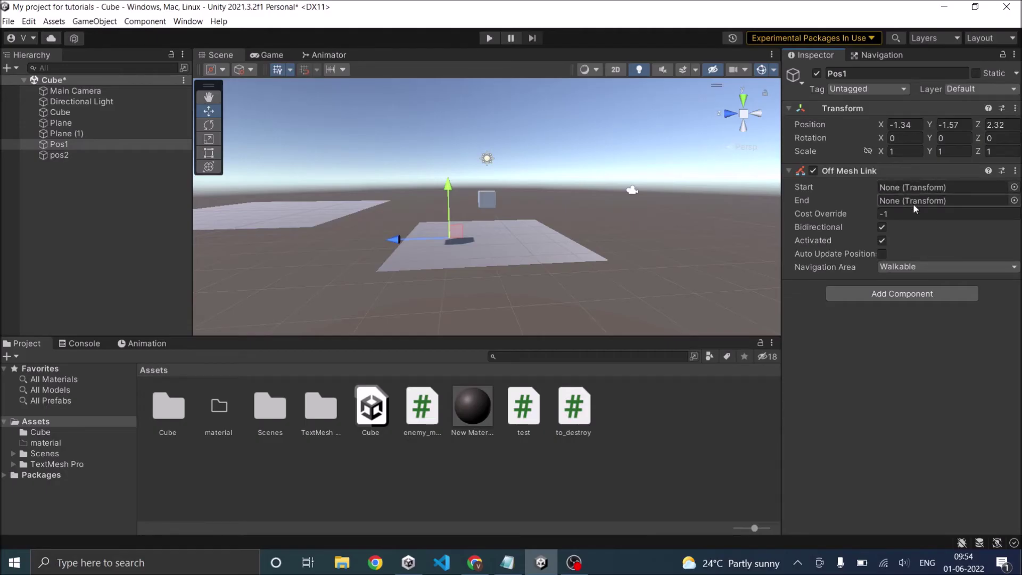
left_click_drag(58, 144, 901, 193)
left_click_drag(59, 155, 947, 202)
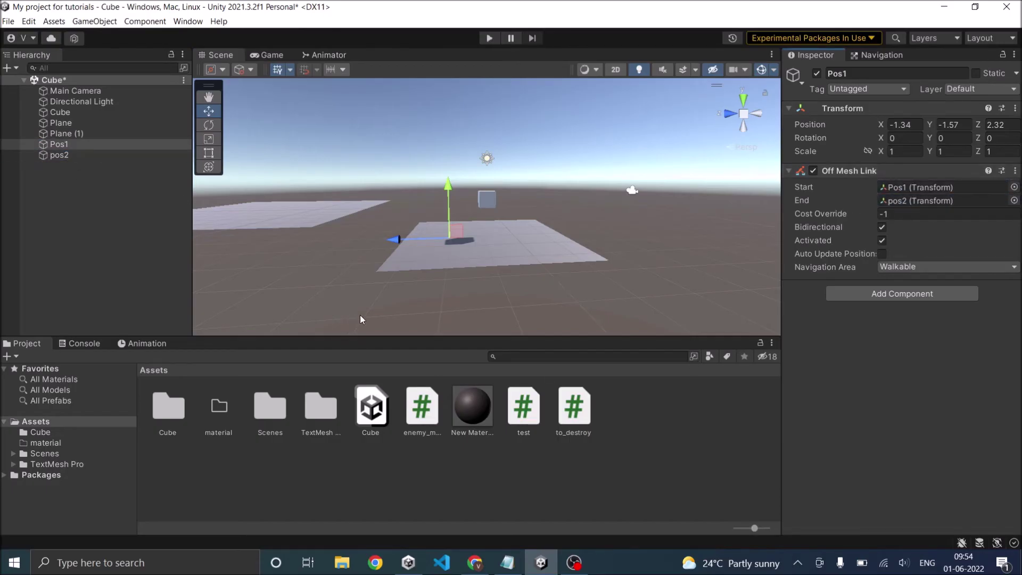
left_click(886, 56)
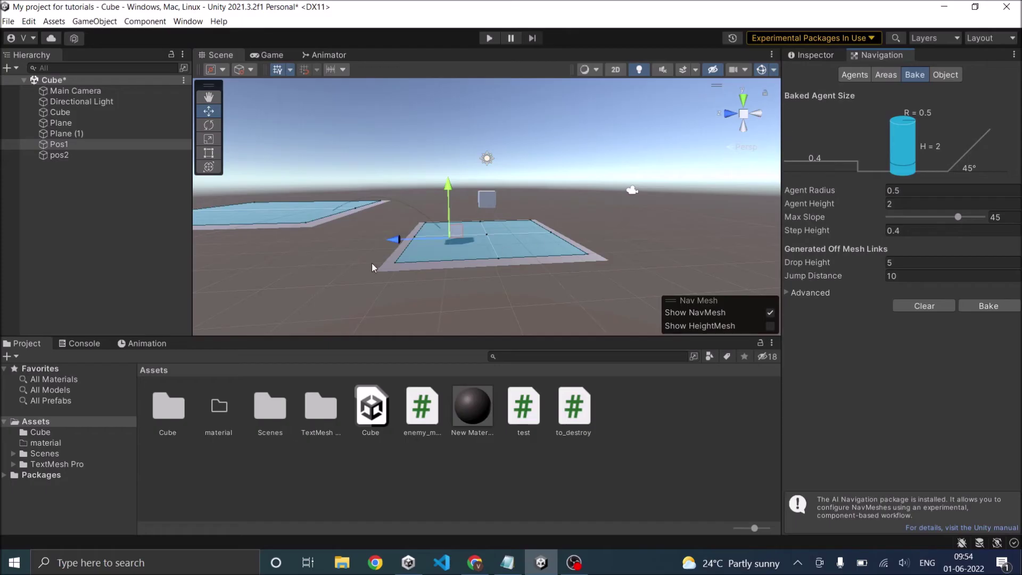
left_click_drag(362, 250, 419, 271, "alt")
scroll(375, 259, "up", 2)
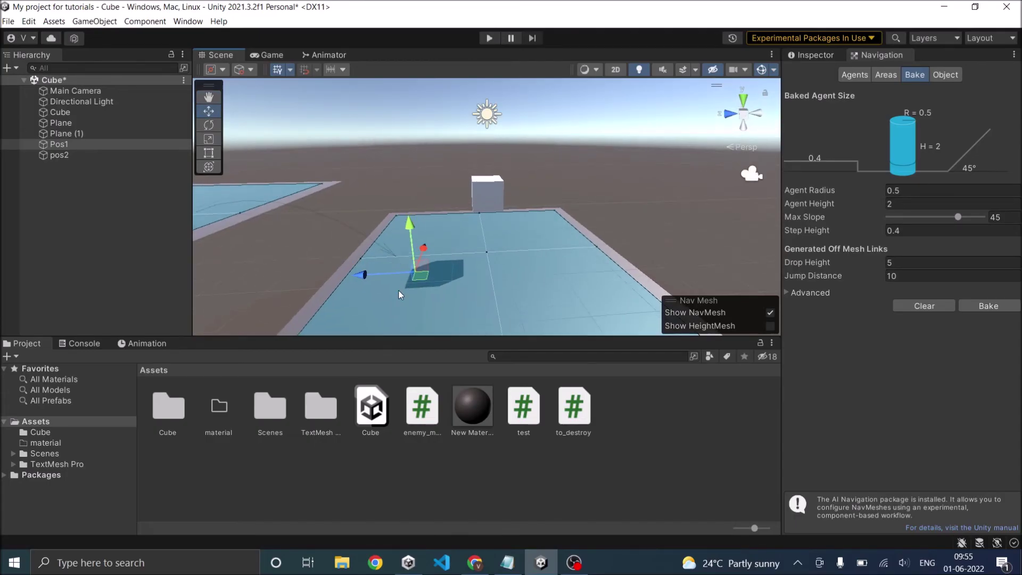
left_click_drag(371, 309, 429, 298, "alt")
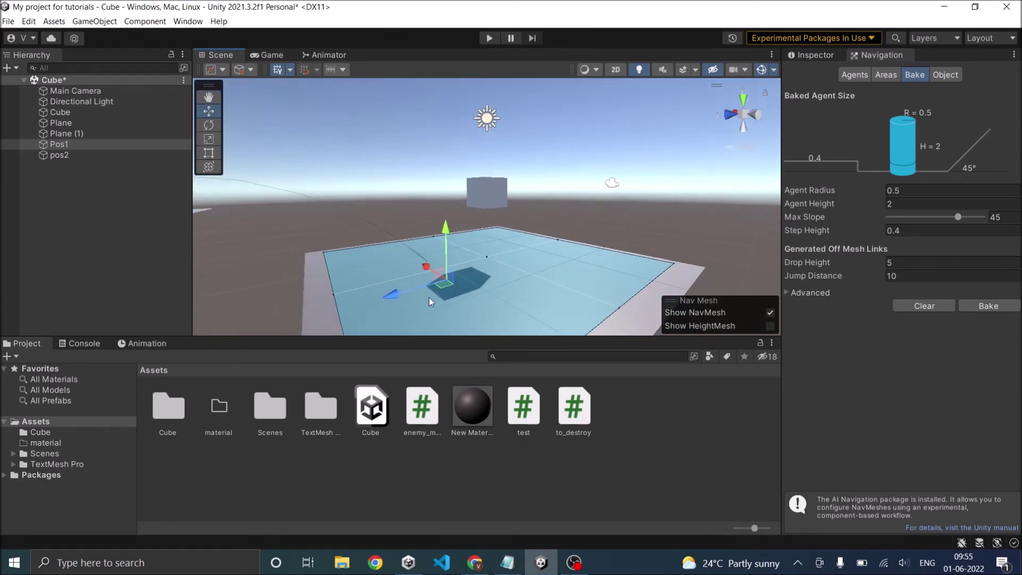
left_click(461, 317)
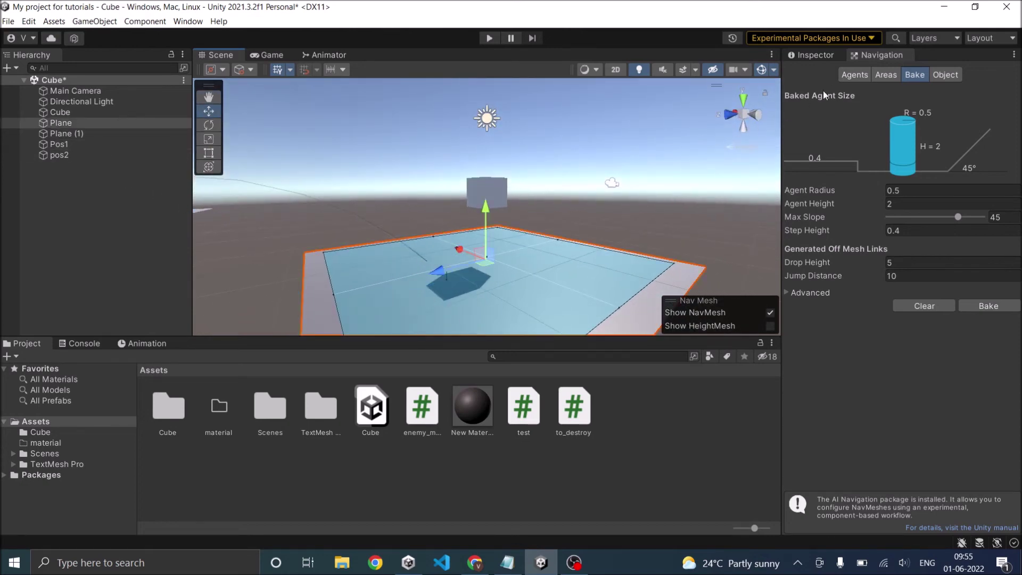
Set Pos1's Position Y to -1.87, comparing against Plane and Plane (1).
left_click(817, 56)
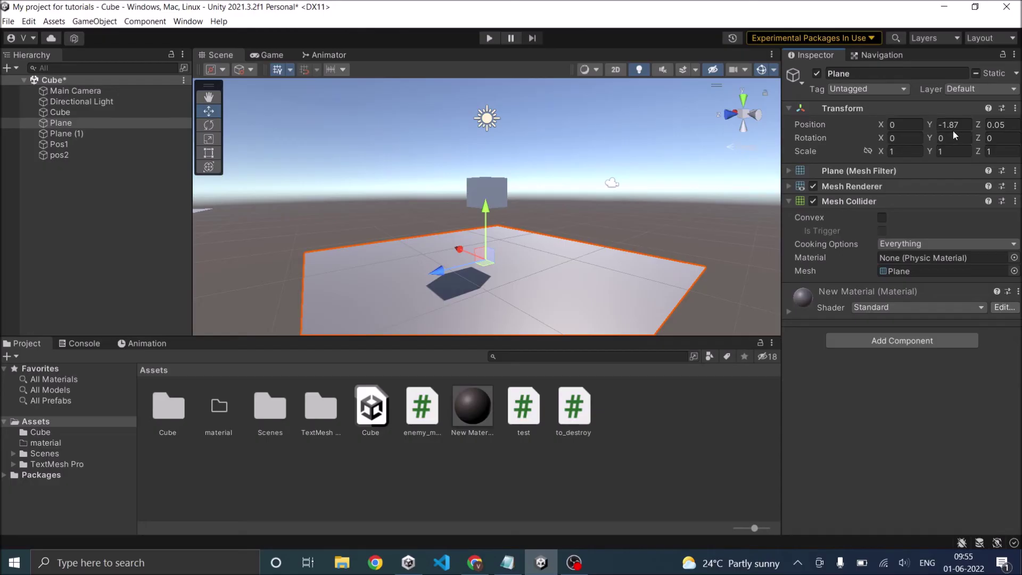
left_click(77, 146)
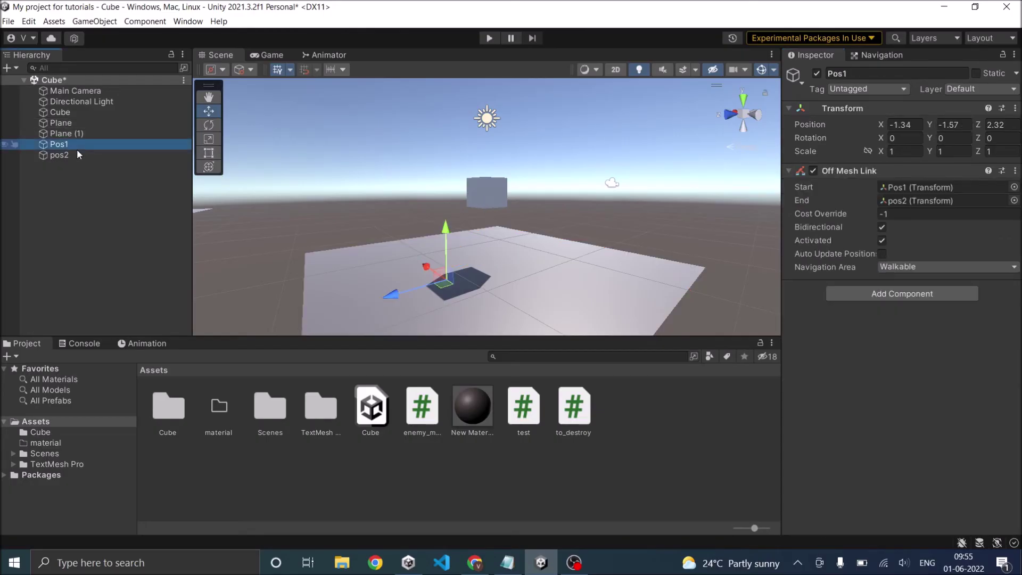
left_click(951, 125)
type("-1.87")
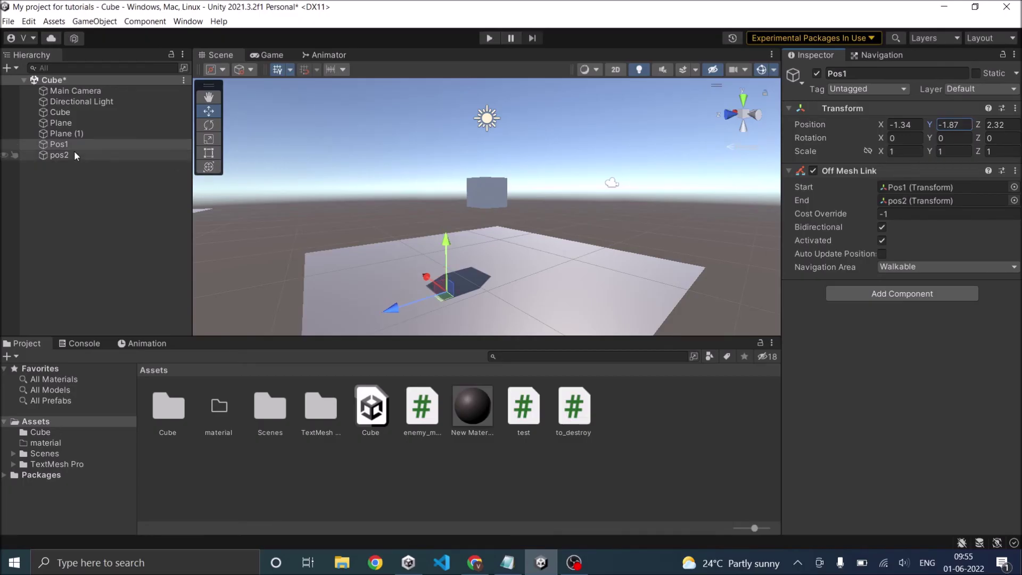
left_click(72, 124)
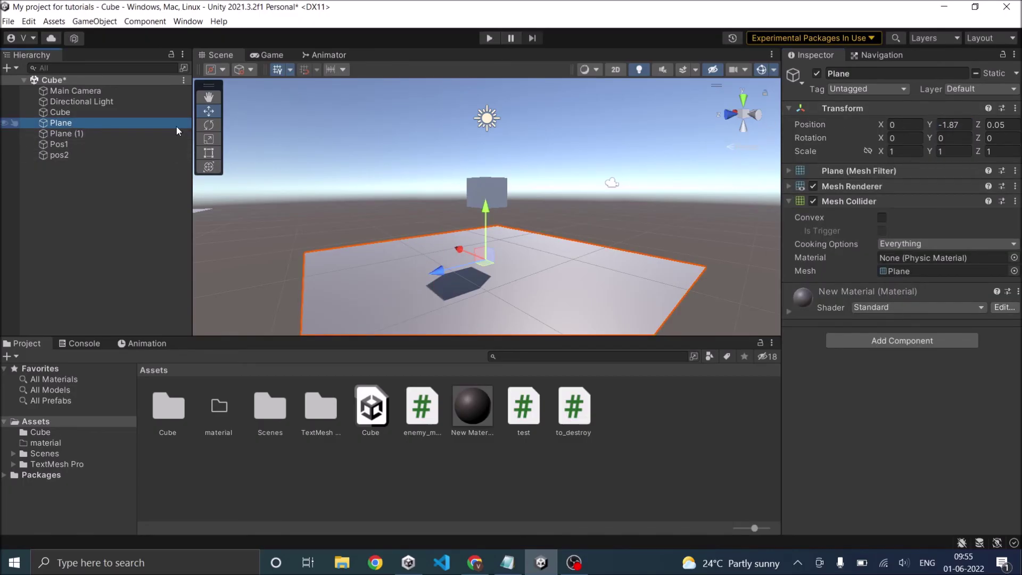
left_click(178, 133)
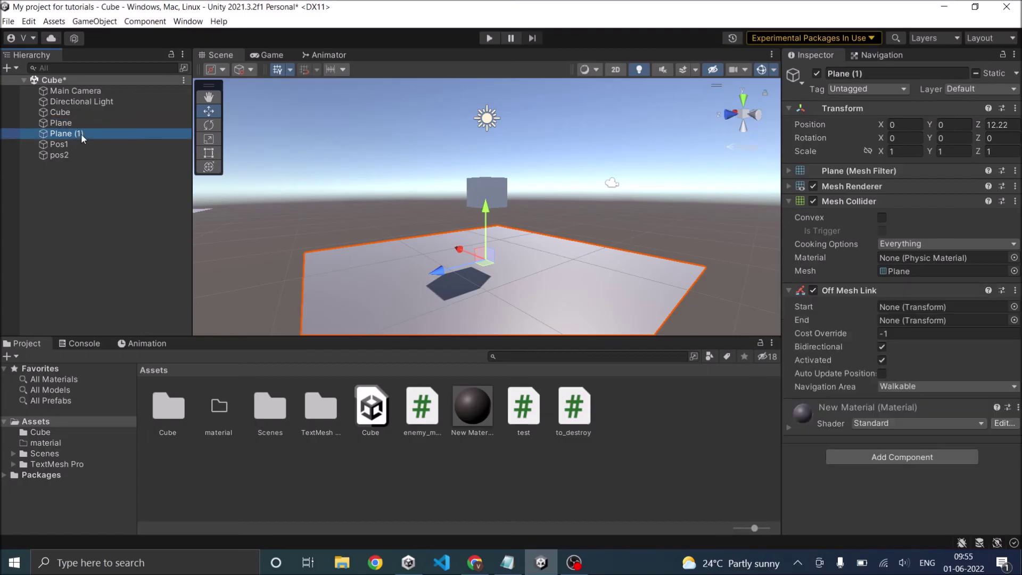
Set pos2's Position Y to 0 and return to the Navigation view.
left_click(59, 155)
left_click(960, 124)
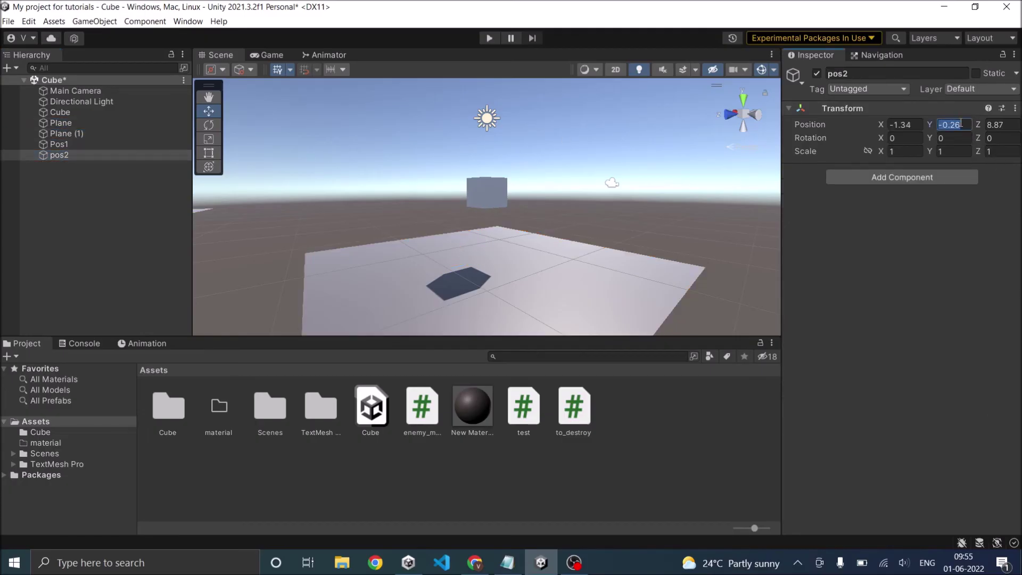
type("0")
left_click(879, 58)
left_click_drag(380, 307, 479, 277, "alt")
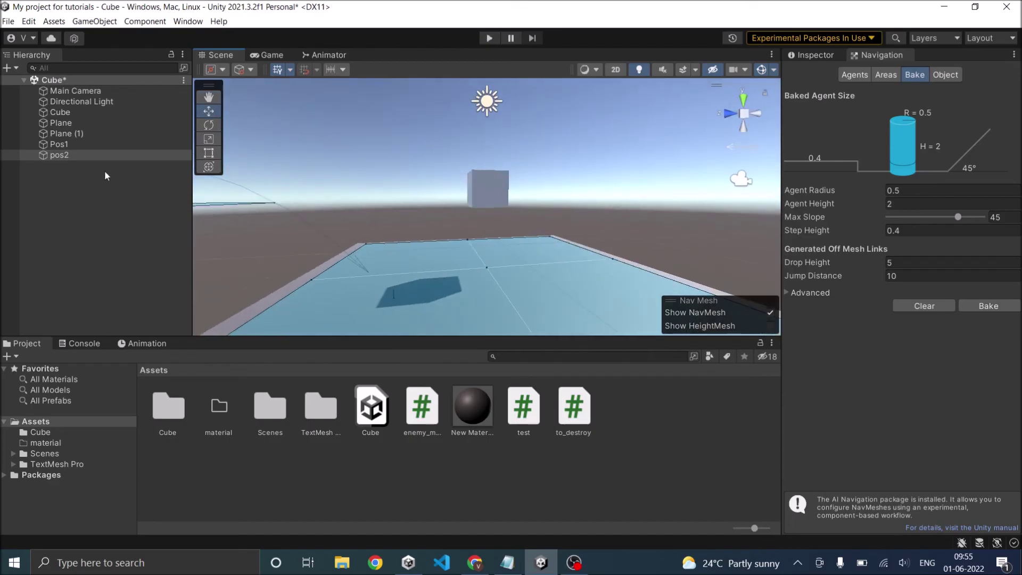
Adjust Pos1's height with its vertical move handle and view the plane from above.
left_click(73, 147)
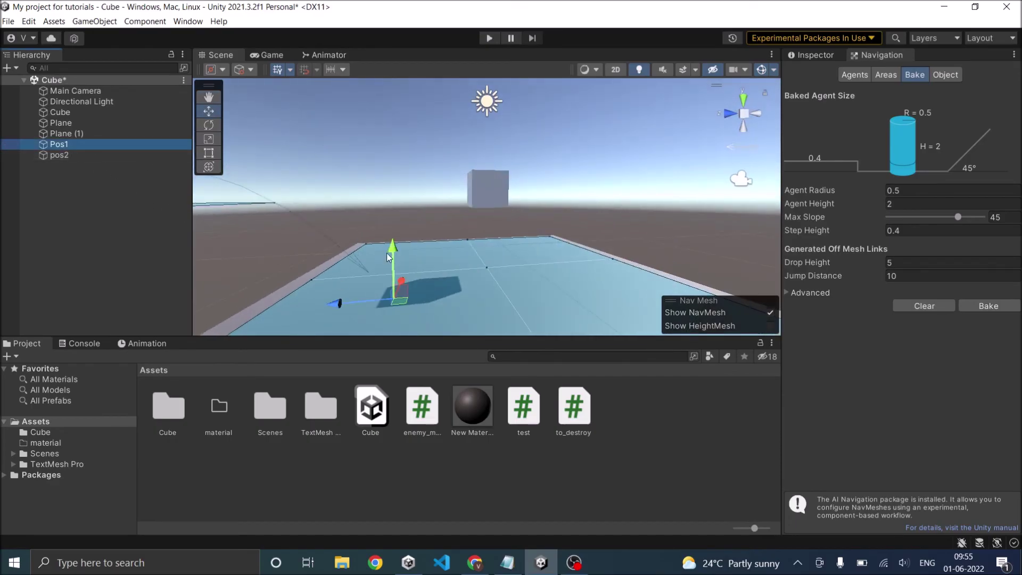
mouse_move(392, 250)
left_mouse_down()
mouse_move(391, 240)
mouse_move(379, 250)
left_mouse_up()
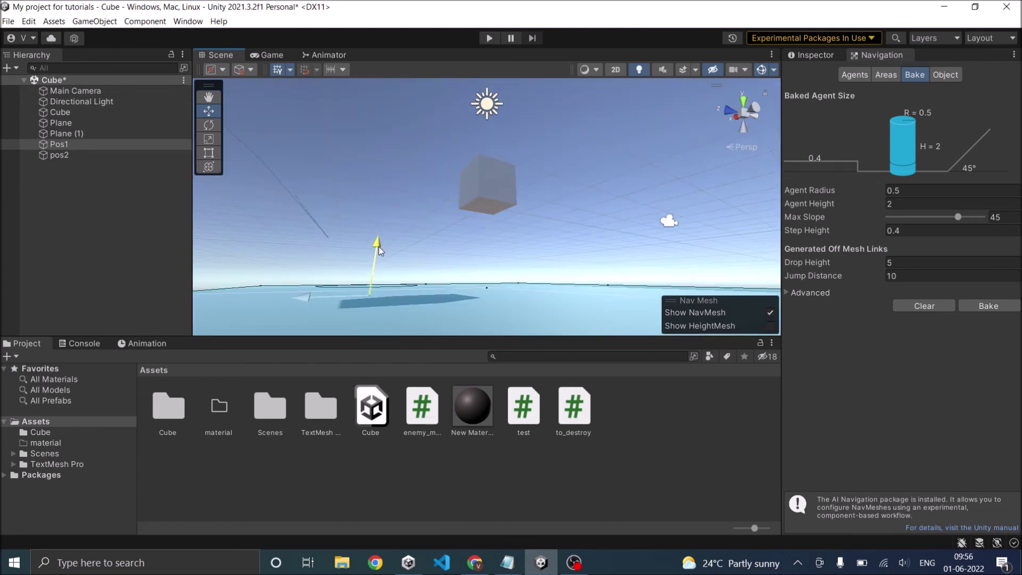
left_click_drag(410, 265, 426, 352, "alt")
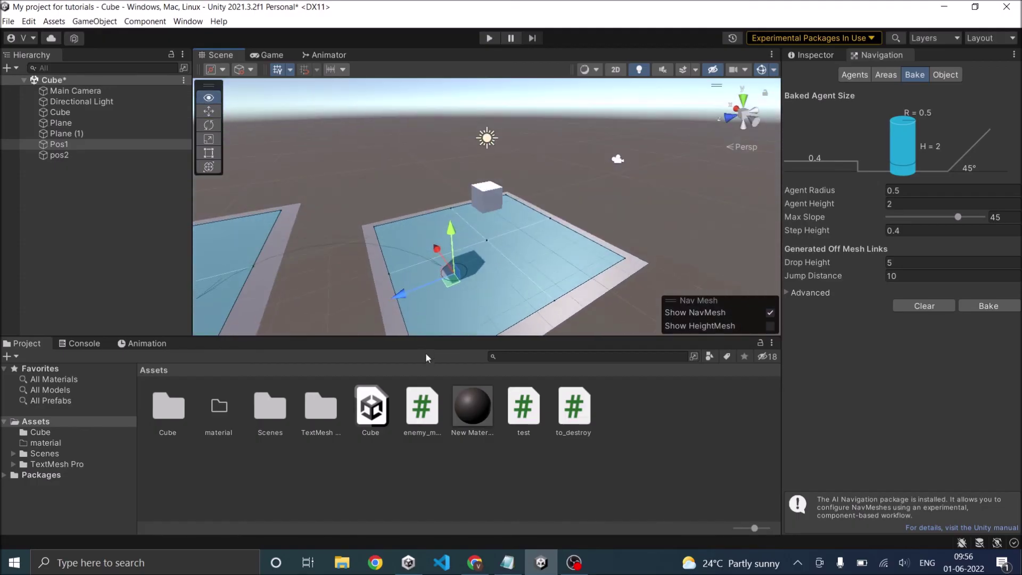
scroll(401, 252, "up", 5)
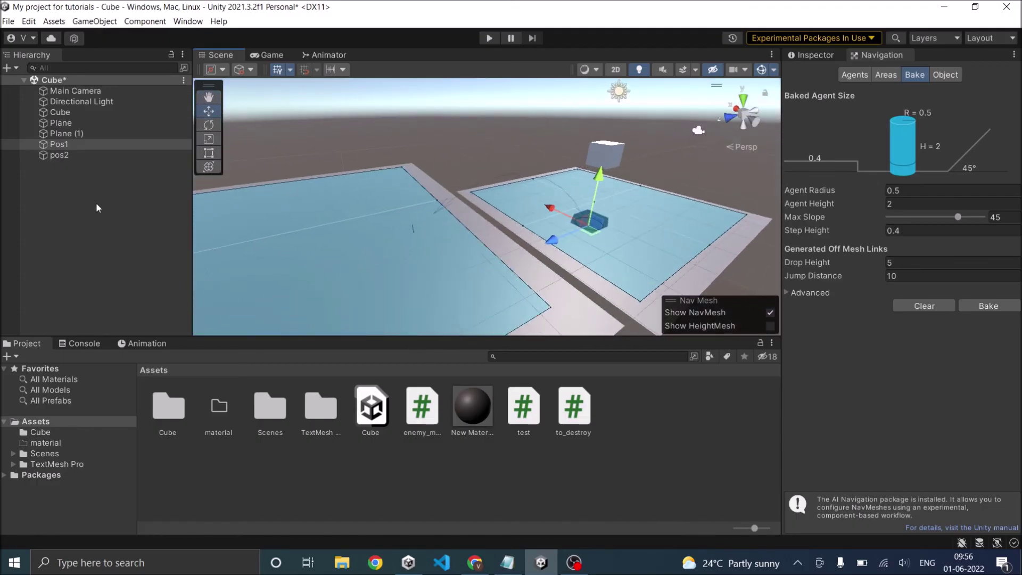
Lower pos2 onto the far plane so the link arcs between the planes.
left_click(72, 155)
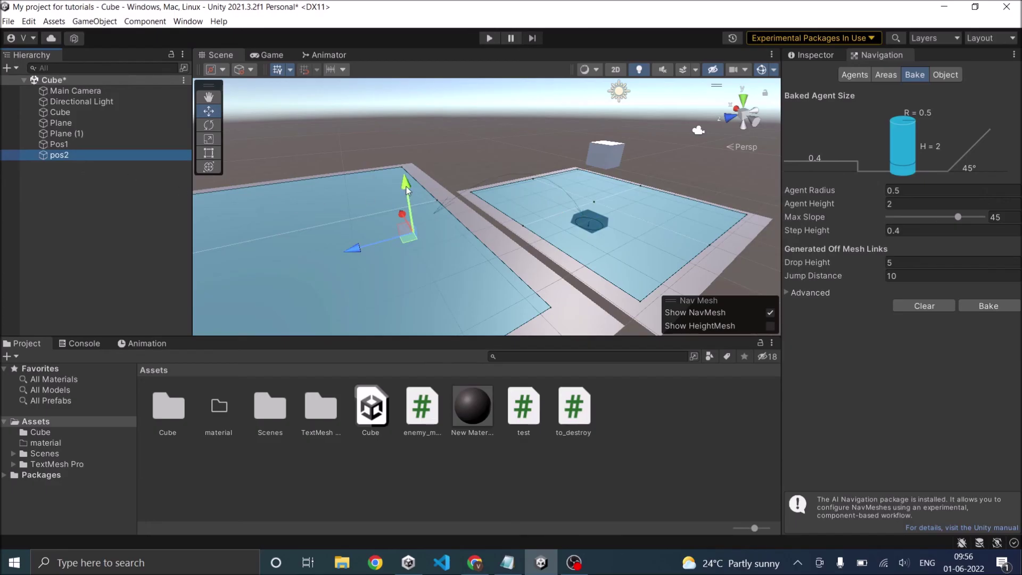
left_click_drag(407, 186, 407, 187)
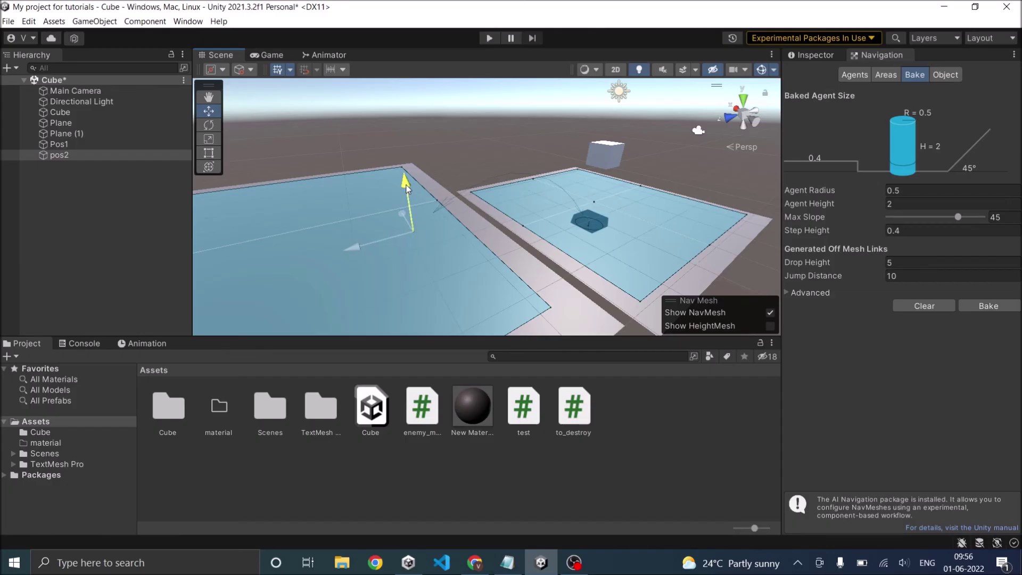
scroll(407, 184, "up", 2)
left_click_drag(329, 196, 334, 202)
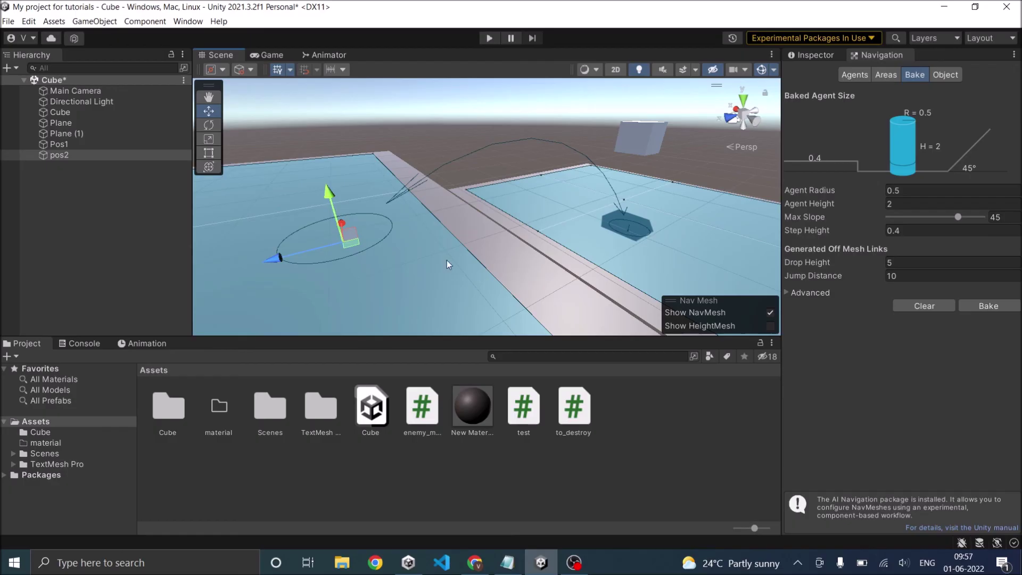
left_click_drag(446, 260, 430, 310, "alt")
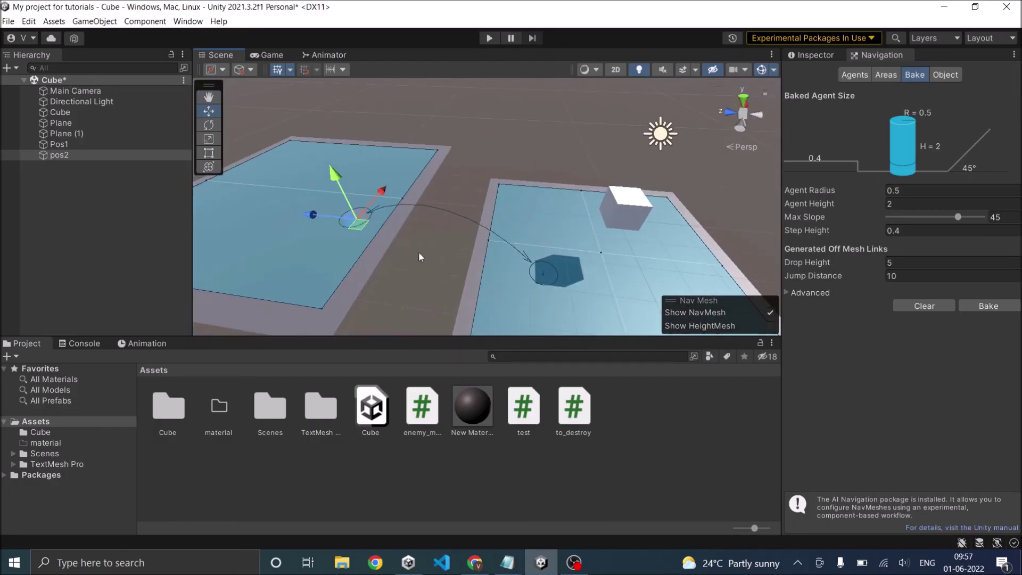
scroll(532, 291, "down", 5)
left_click_drag(465, 254, 473, 308, "alt")
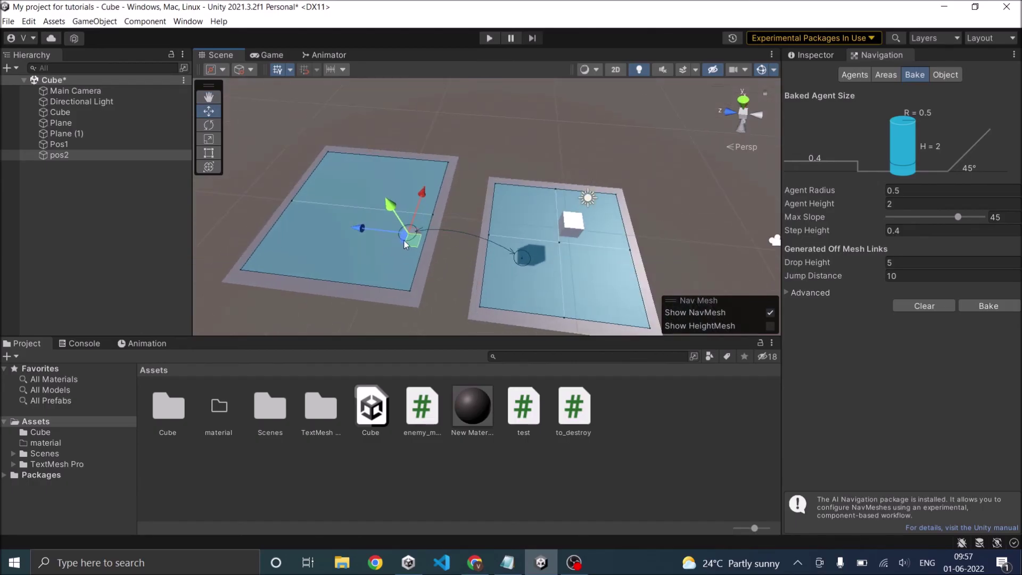